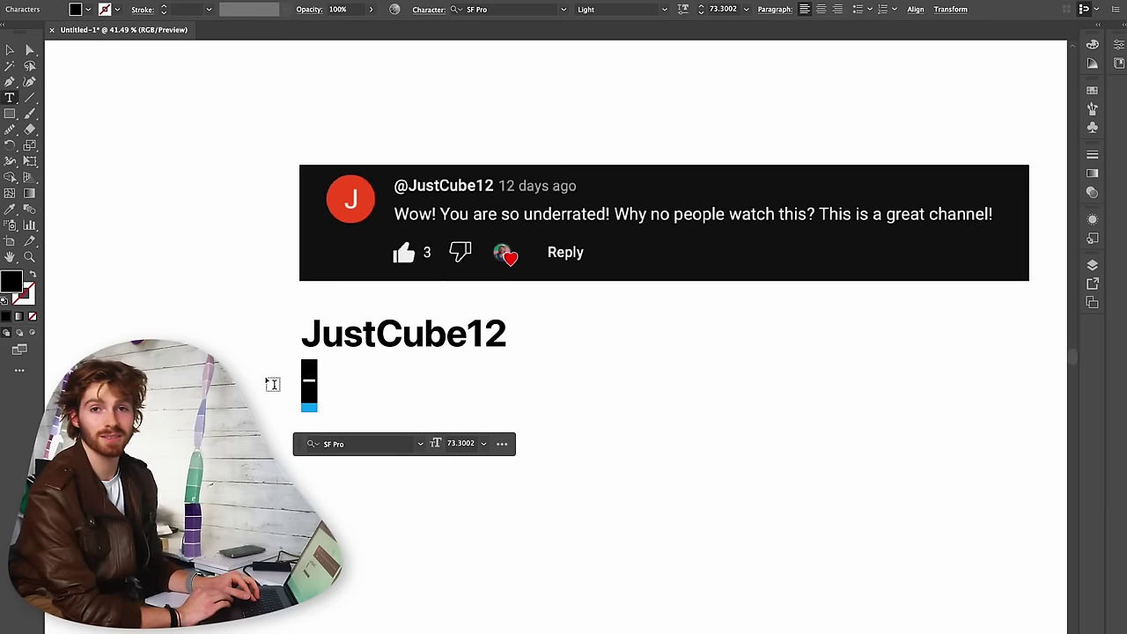
# Type the commenter notes in light SF Pro beneath the bold username heading.
pyautogui.write('He doesn’t')
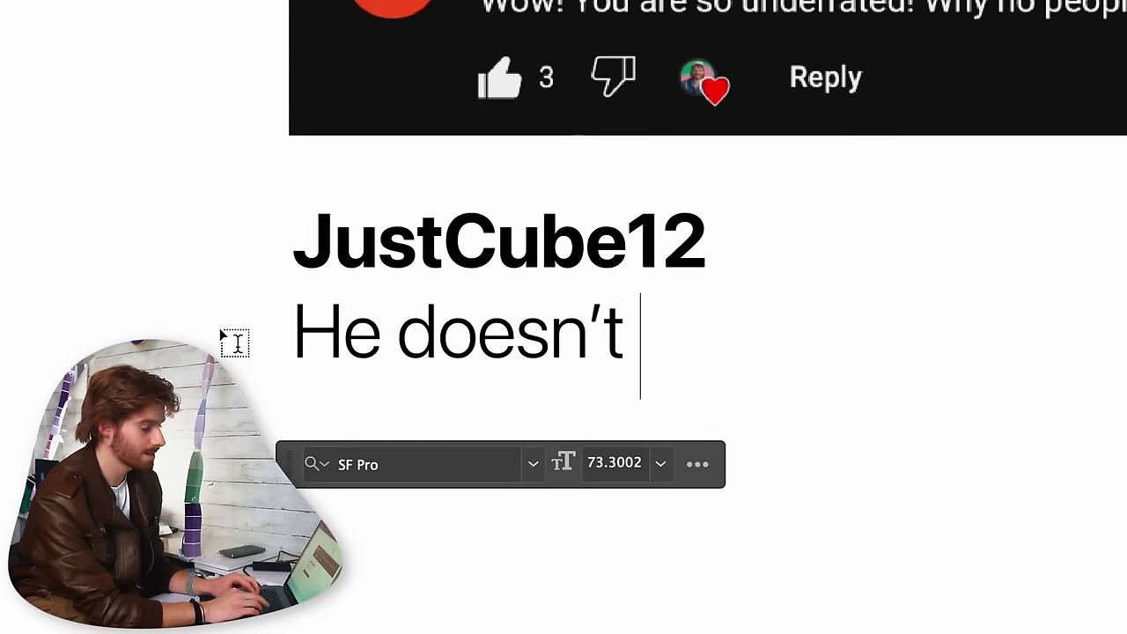
pyautogui.write('. Just')
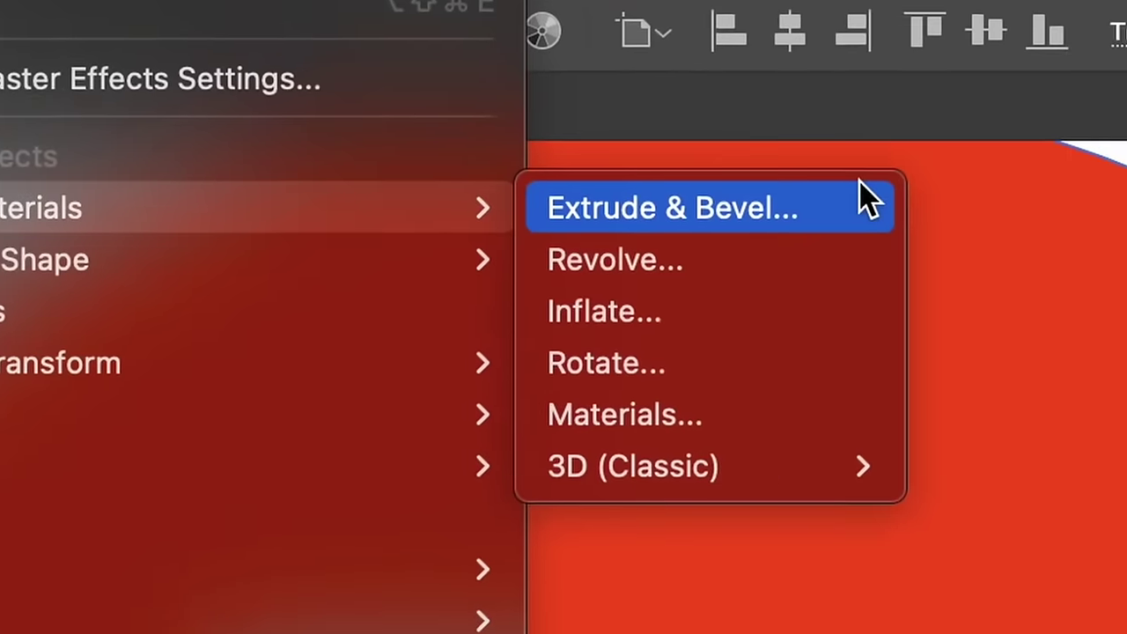
# Extrude the smiley square into a 144 px-deep 3D cube, then repeat it as a smaller grid.
pyautogui.click(867, 201)
pyautogui.moveTo(877, 97); pyautogui.dragTo(691, 172)
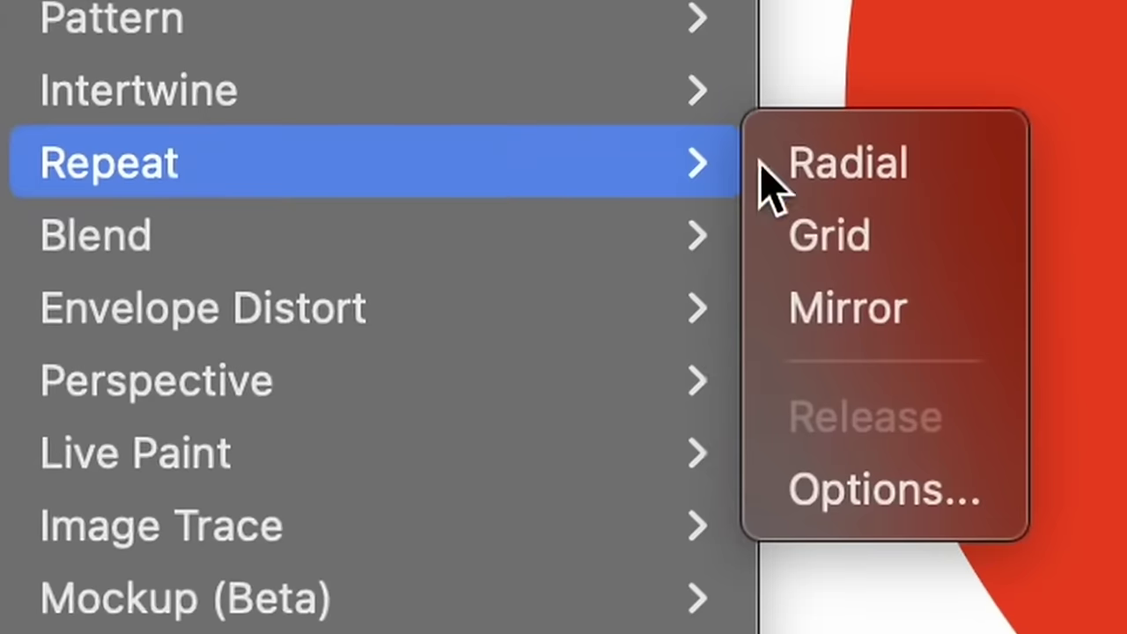
pyautogui.click(828, 230)
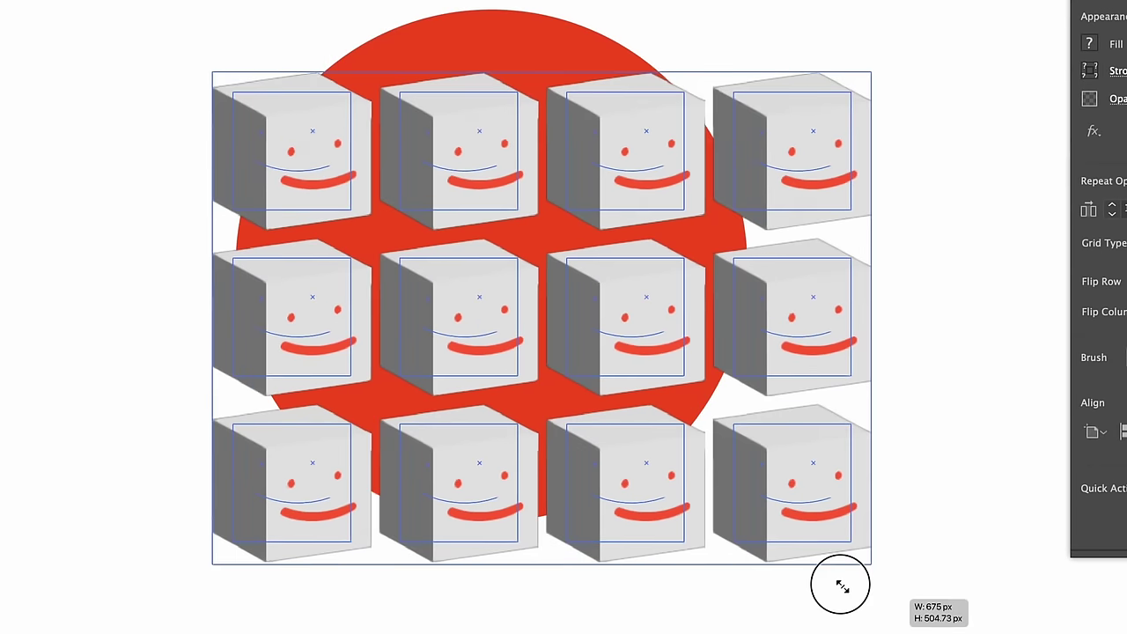
pyautogui.moveTo(957, 629); pyautogui.dragTo(800, 567)
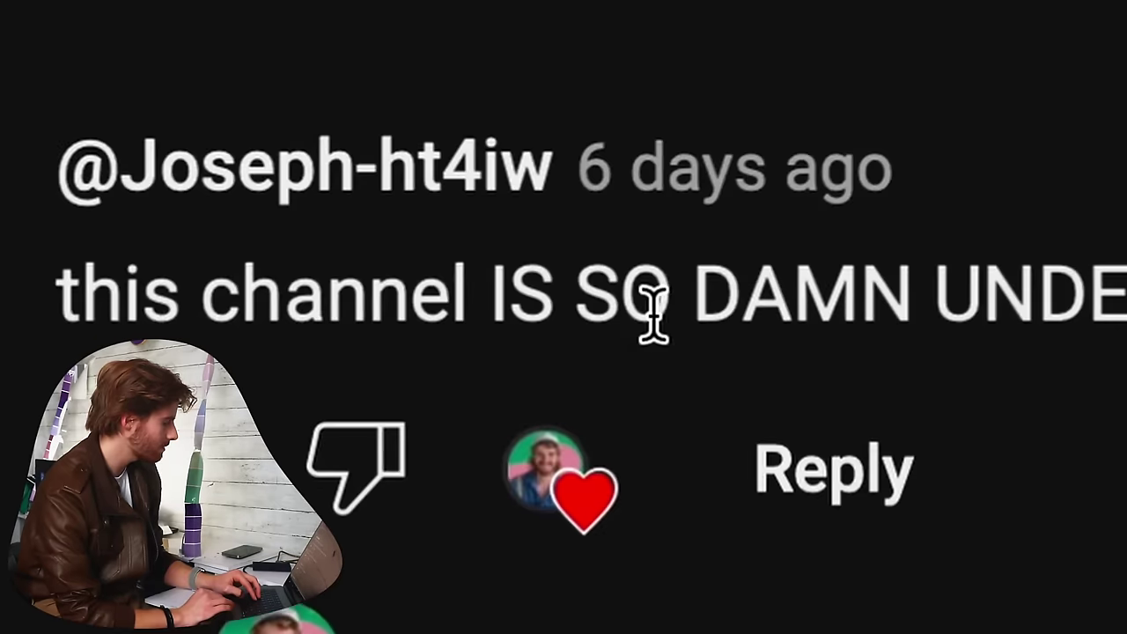
# Type the second commenter's handle as a heading with notes: Passwords, Curses, Sandwiches, Happiness.
pyautogui.moveTo(299, 295); pyautogui.dragTo(806, 324)
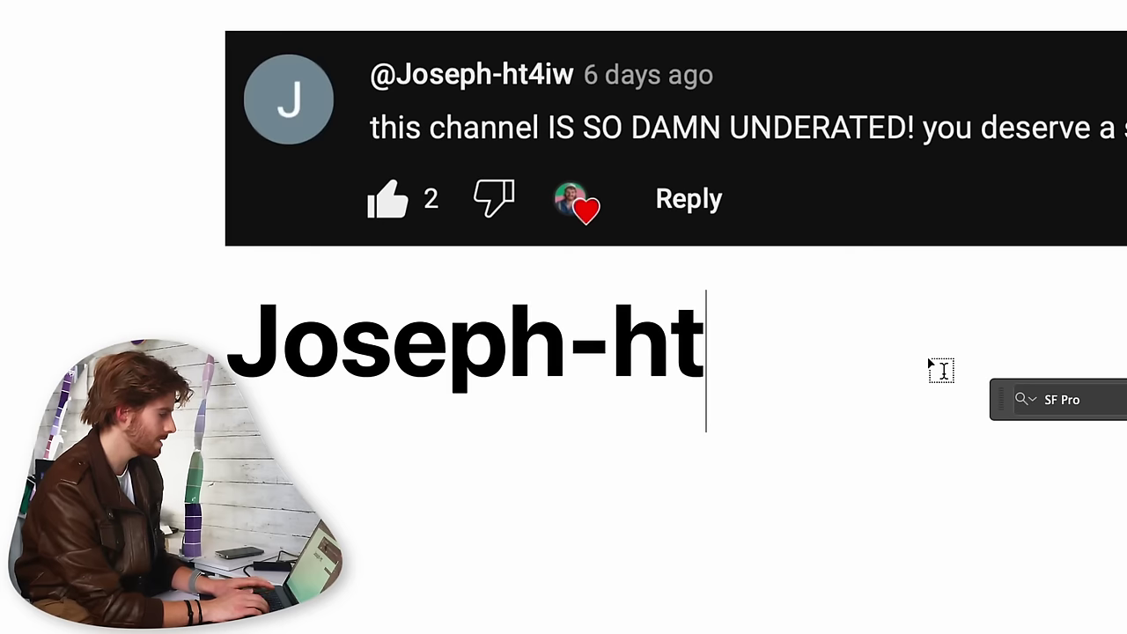
pyautogui.write('4iw')
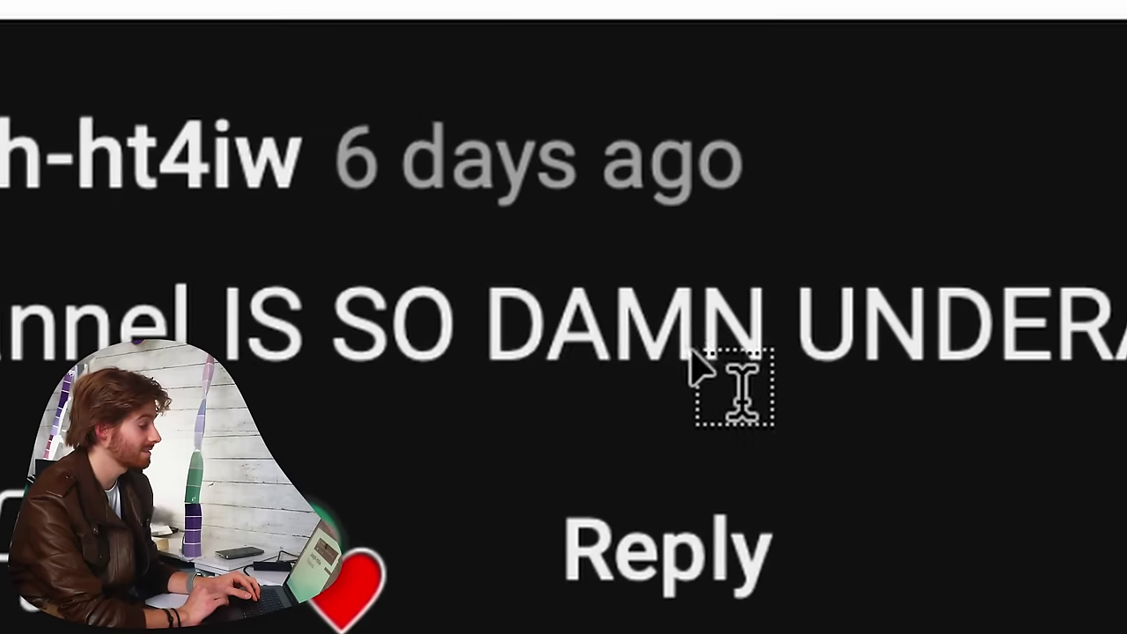
pyautogui.write('rs')
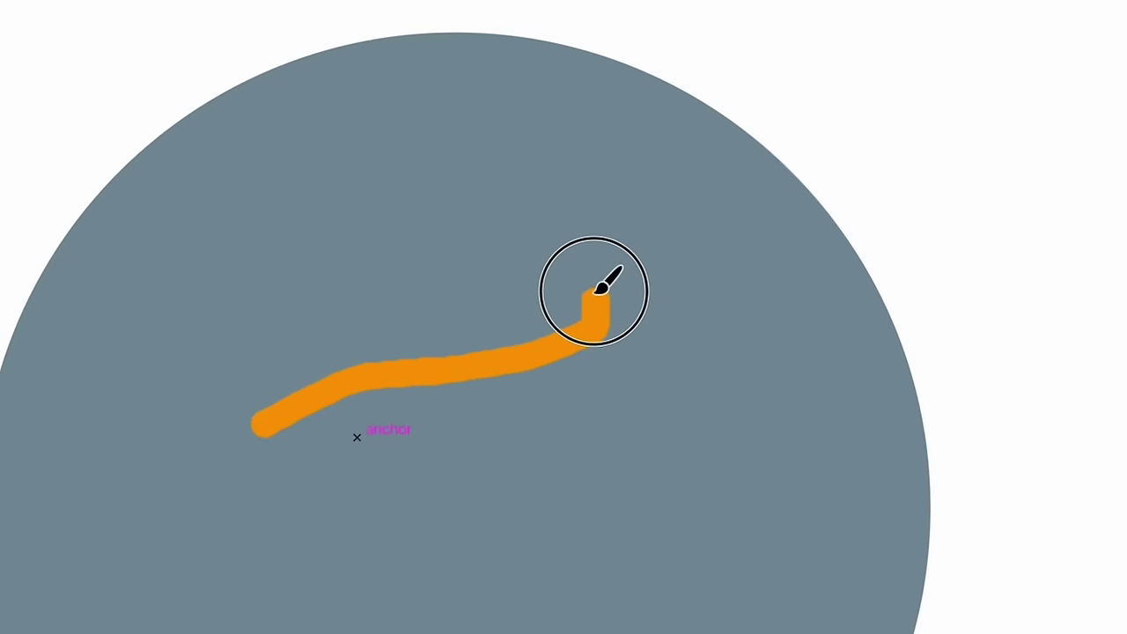
# Paint the burger's orange bun, green lettuce and purple layer, then outline a white speech bubble.
pyautogui.moveTo(595, 291)
pyautogui.mouseDown()
pyautogui.moveTo(559, 255)
pyautogui.moveTo(503, 320)
pyautogui.moveTo(548, 343)
pyautogui.moveTo(586, 343)
pyautogui.moveTo(596, 369)
pyautogui.moveTo(438, 367)
pyautogui.moveTo(503, 347)
pyautogui.moveTo(477, 357)
pyautogui.moveTo(869, 302)
pyautogui.mouseUp()
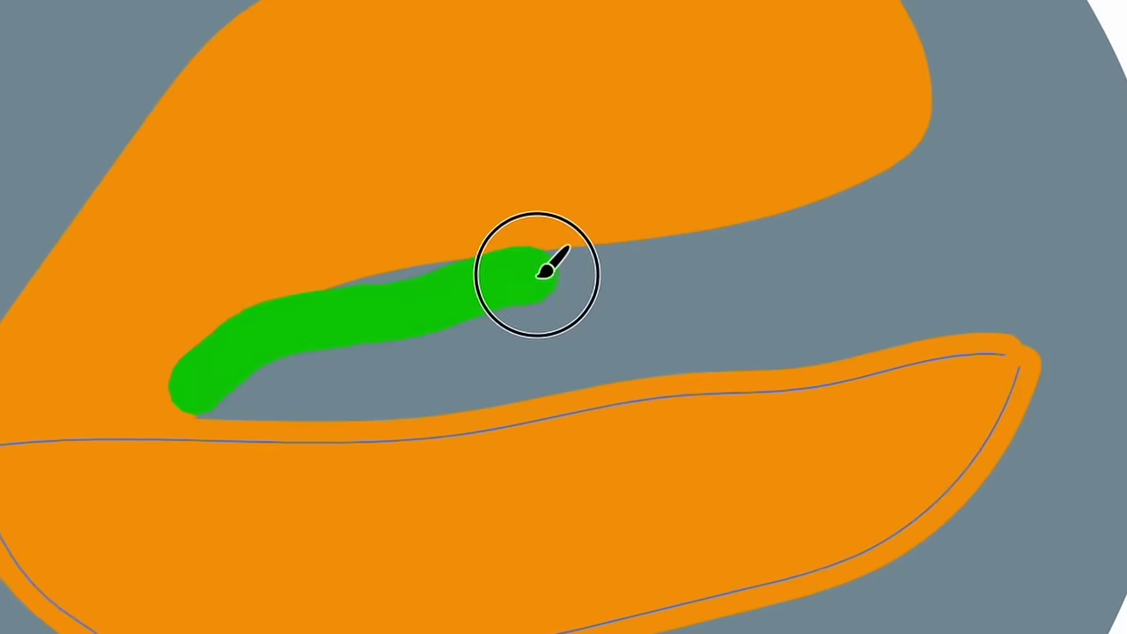
pyautogui.moveTo(540, 267); pyautogui.dragTo(1003, 238)
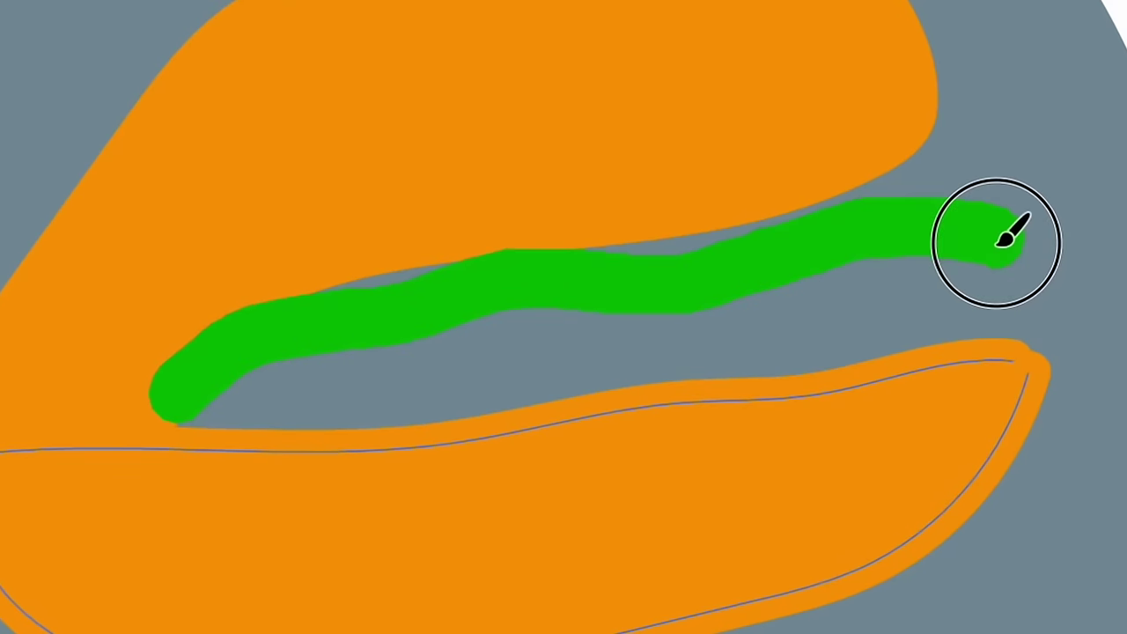
pyautogui.moveTo(735, 375); pyautogui.dragTo(230, 414)
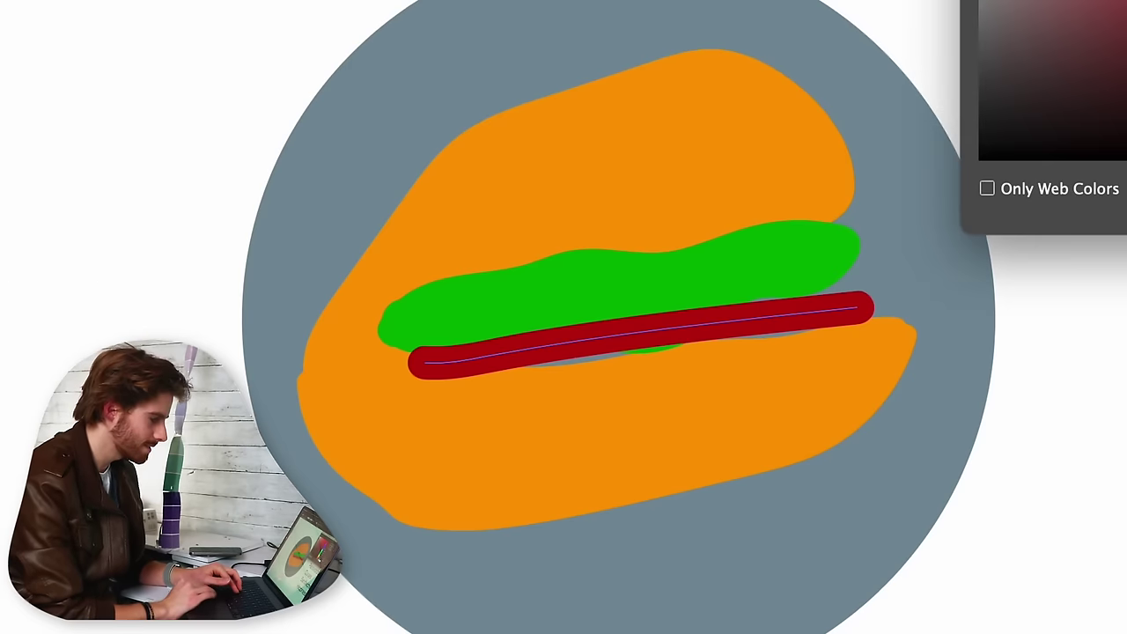
pyautogui.moveTo(908, 257); pyautogui.dragTo(700, 328)
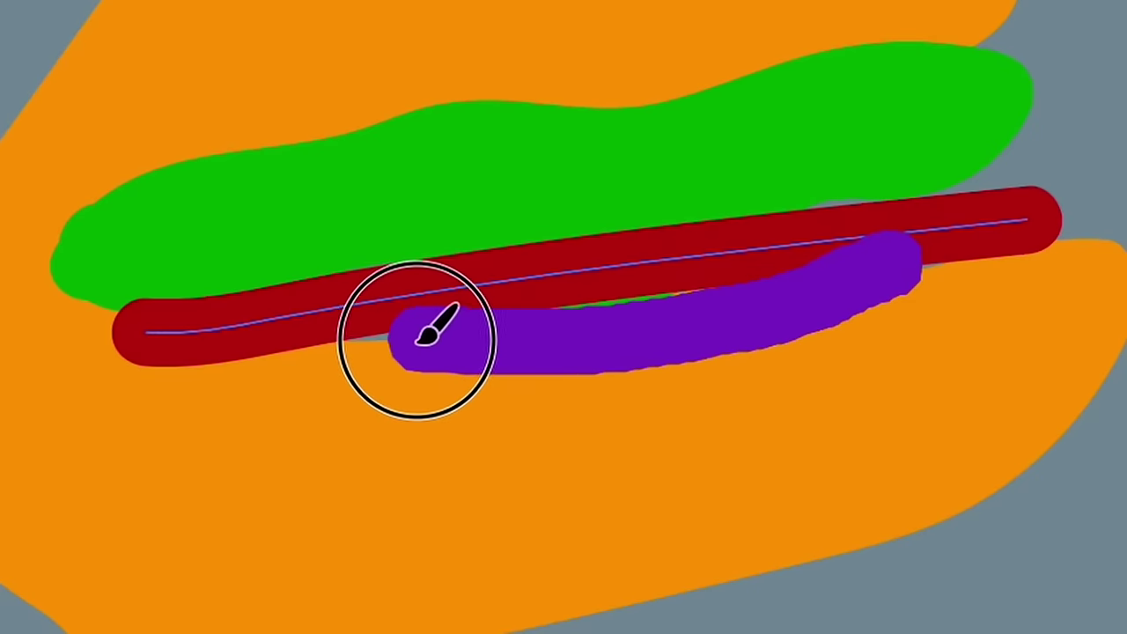
pyautogui.moveTo(416, 339); pyautogui.dragTo(351, 333)
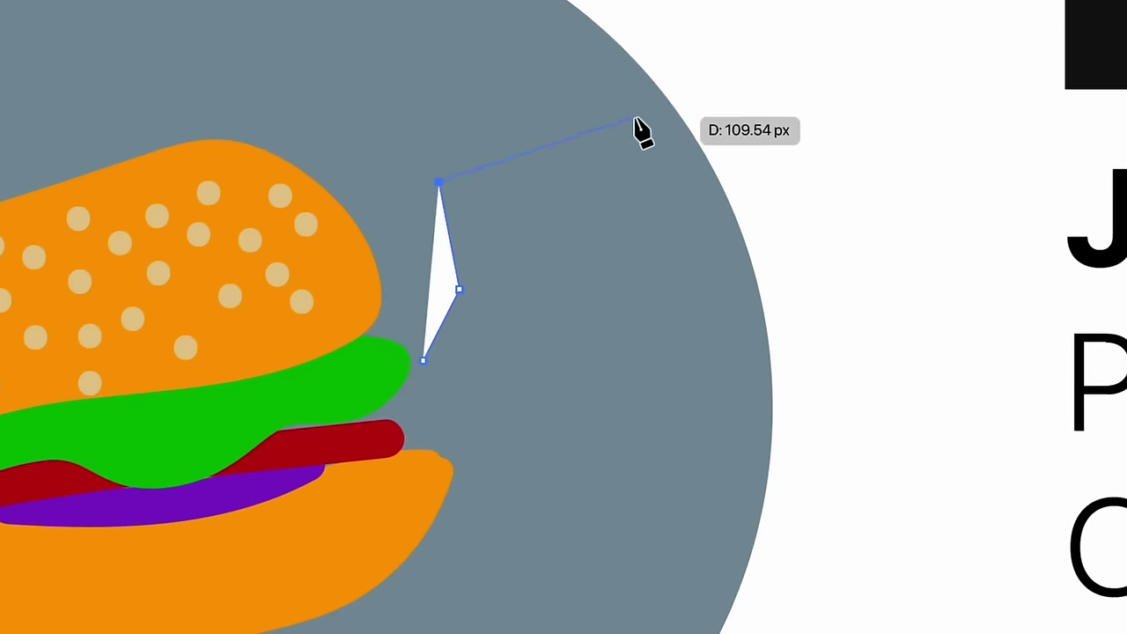
pyautogui.click(636, 118)
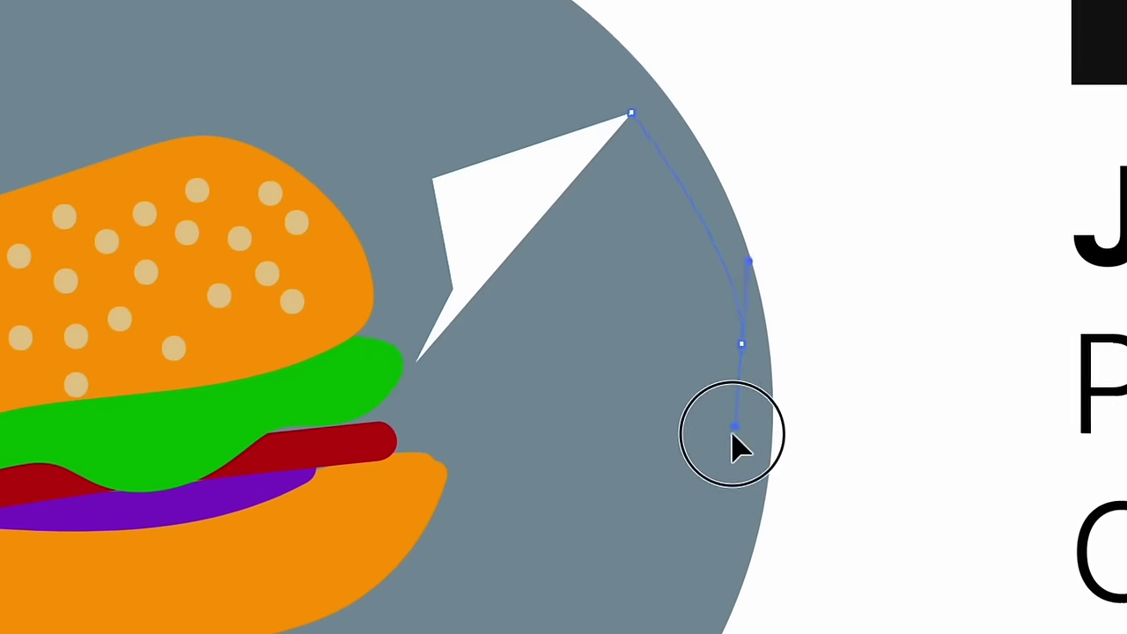
pyautogui.moveTo(744, 612); pyautogui.dragTo(744, 616)
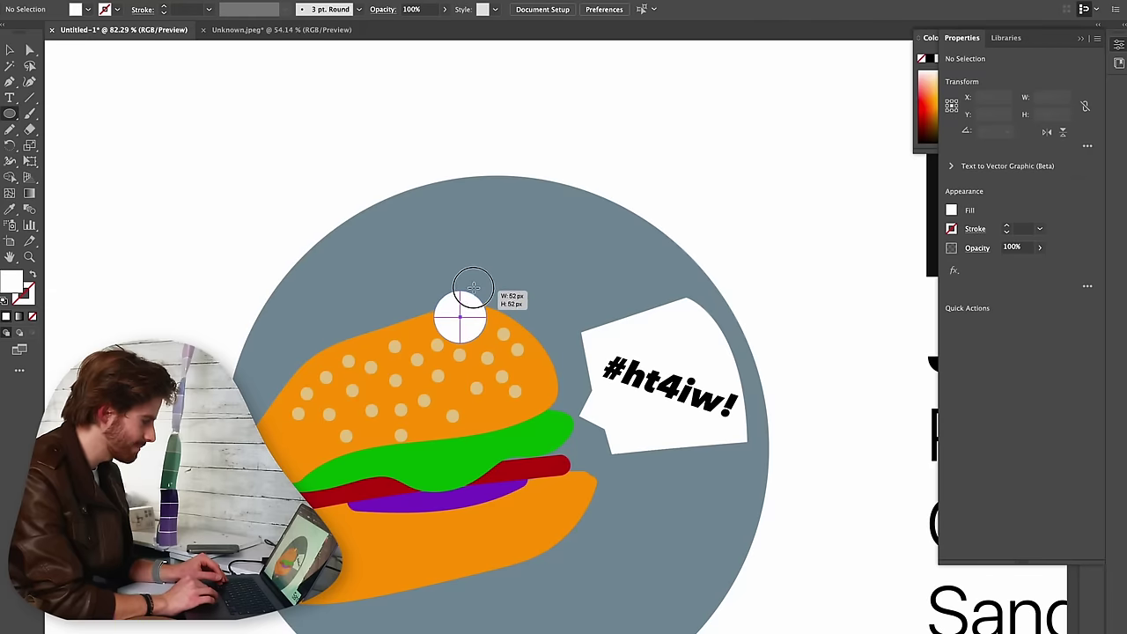
# Draw a small white circle on the bun and Option-drag a copy down and left.
pyautogui.moveTo(475, 286); pyautogui.dragTo(476, 287)
pyautogui.moveTo(790, 294); pyautogui.dragTo(649, 353)
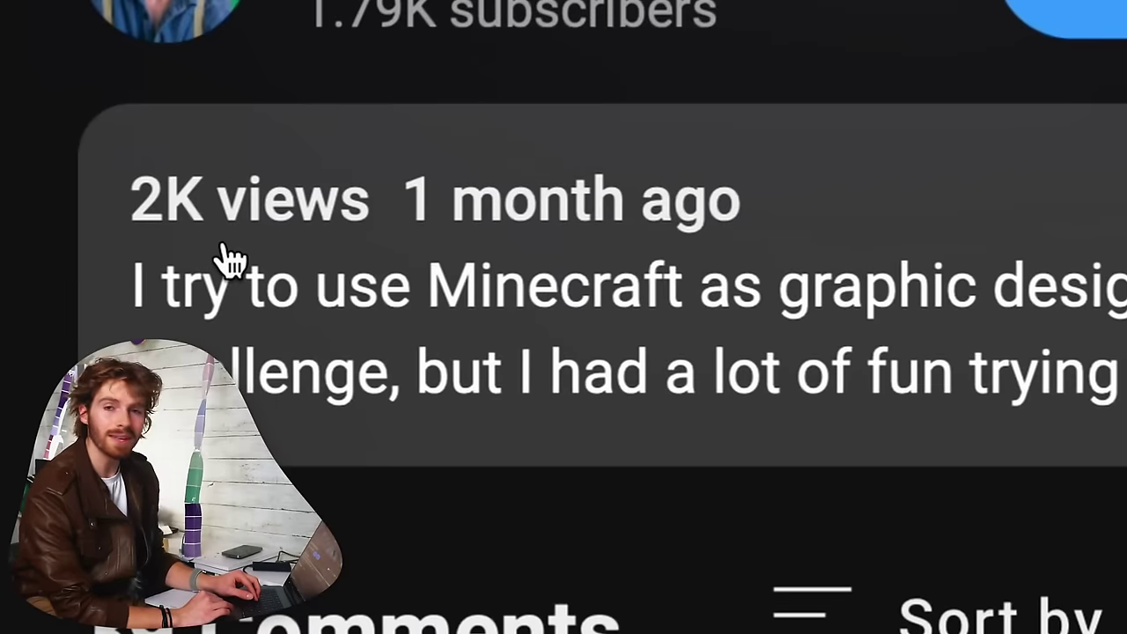
# Scroll to the third comment and begin typing the commenter's name on the artboard.
pyautogui.scroll(-2, 225, 253)
pyautogui.scroll(-3, 198, 264)
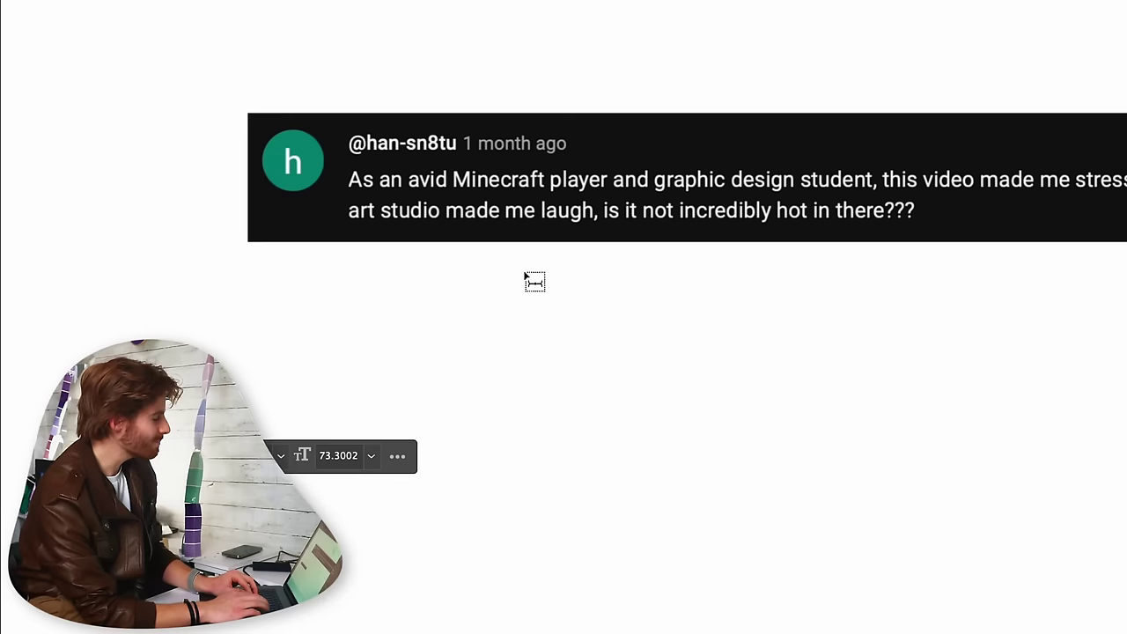
pyautogui.write('Han')
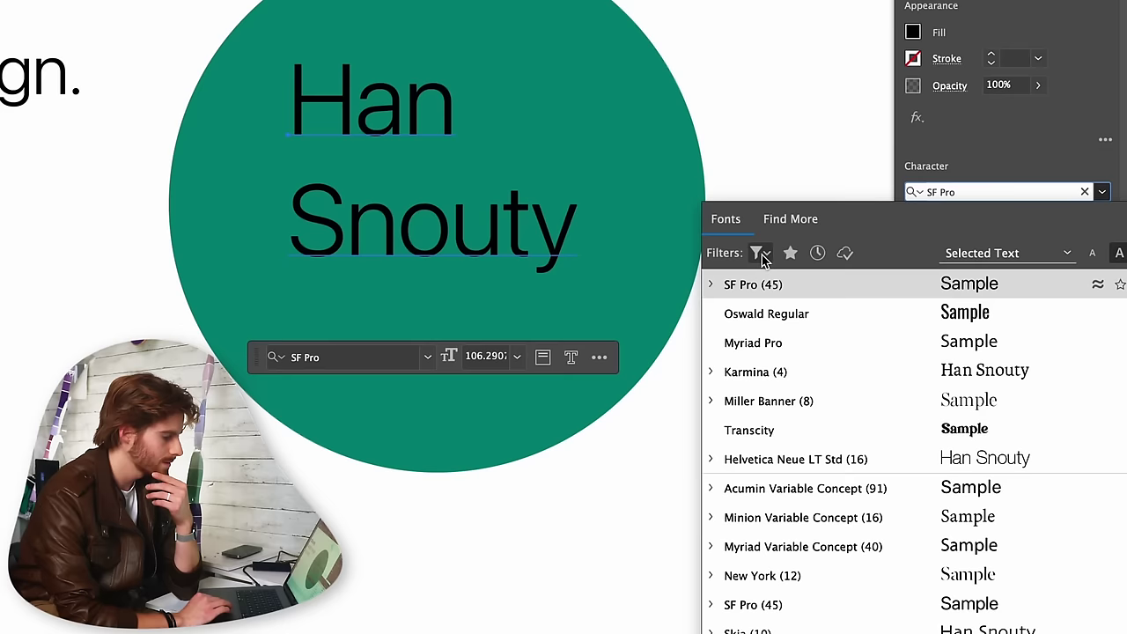
# Set the badge name in Arial Rounded MT Bold, in capitals on two lines.
pyautogui.click(760, 253)
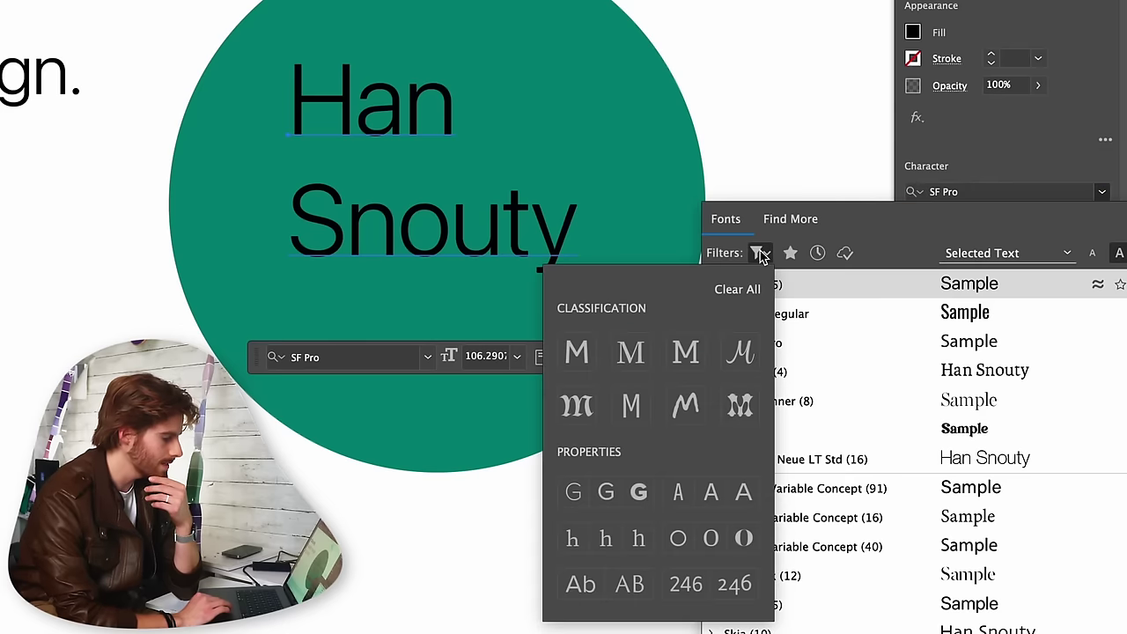
pyautogui.click(578, 356)
pyautogui.click(885, 232)
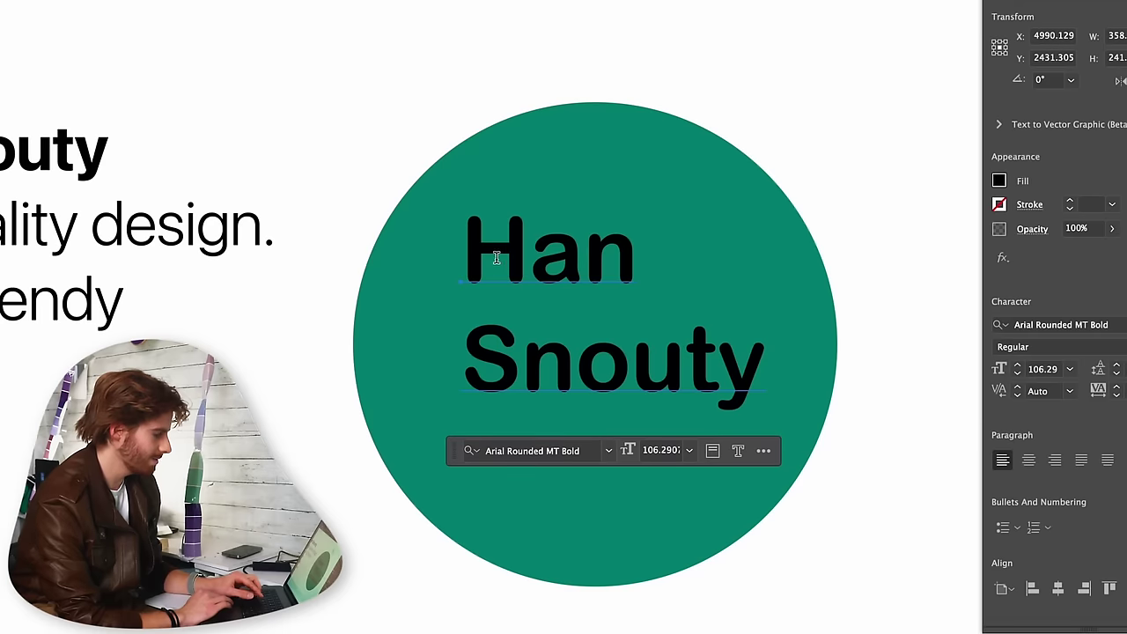
pyautogui.write('HAN')
pyautogui.press('Return')
pyautogui.write('SNOUTY')
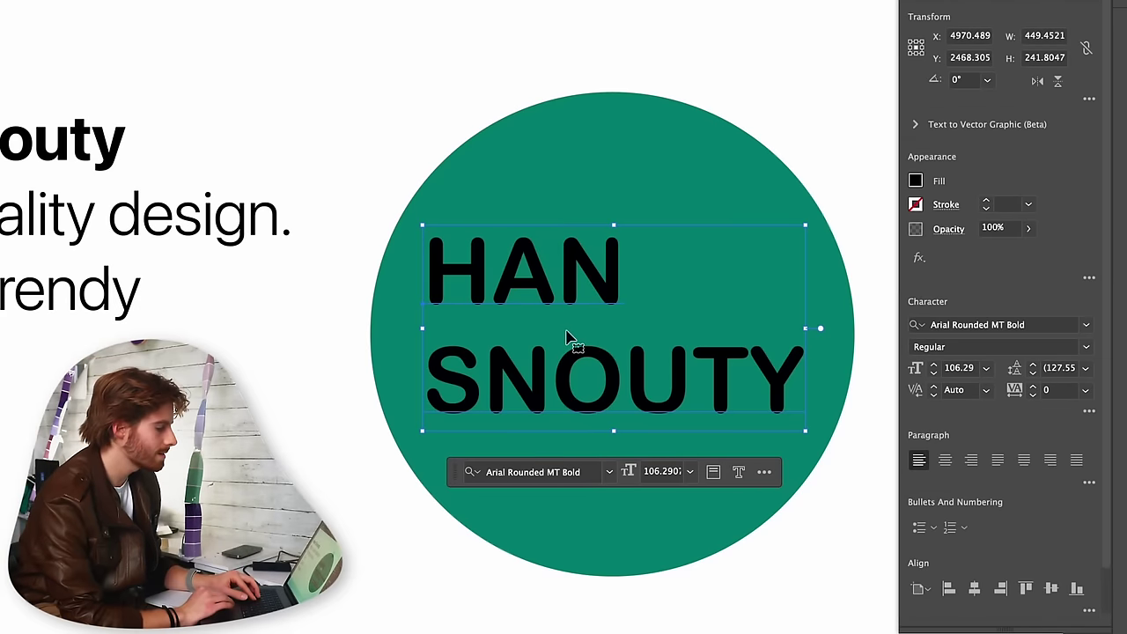
# Outline the lettering, enlarge the top word, and resize and slightly tilt the bottom word.
pyautogui.hotkey('ctrl', 'shift', 'o')
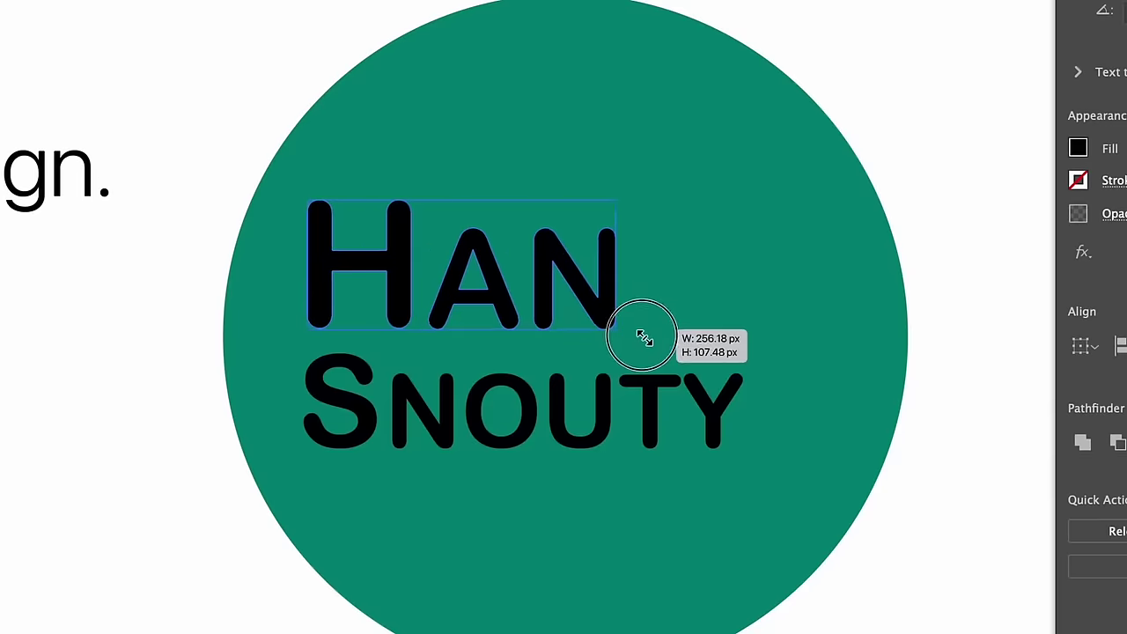
pyautogui.moveTo(642, 335)
pyautogui.mouseDown()
pyautogui.moveTo(656, 357)
pyautogui.moveTo(669, 304)
pyautogui.mouseUp()
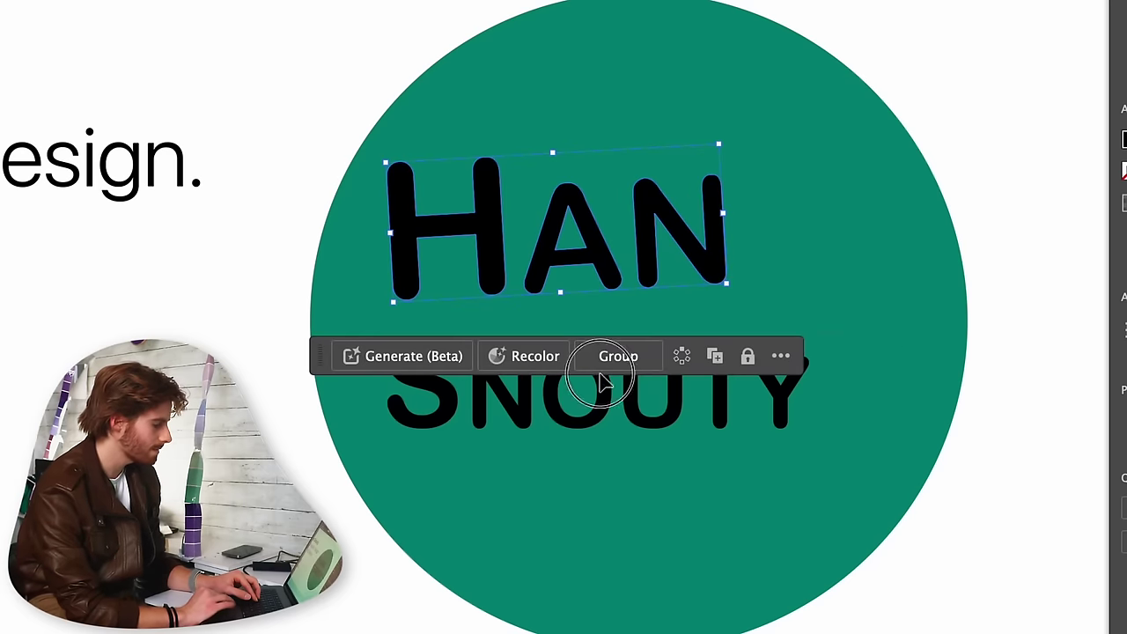
pyautogui.click(602, 388)
pyautogui.moveTo(385, 429); pyautogui.dragTo(298, 461)
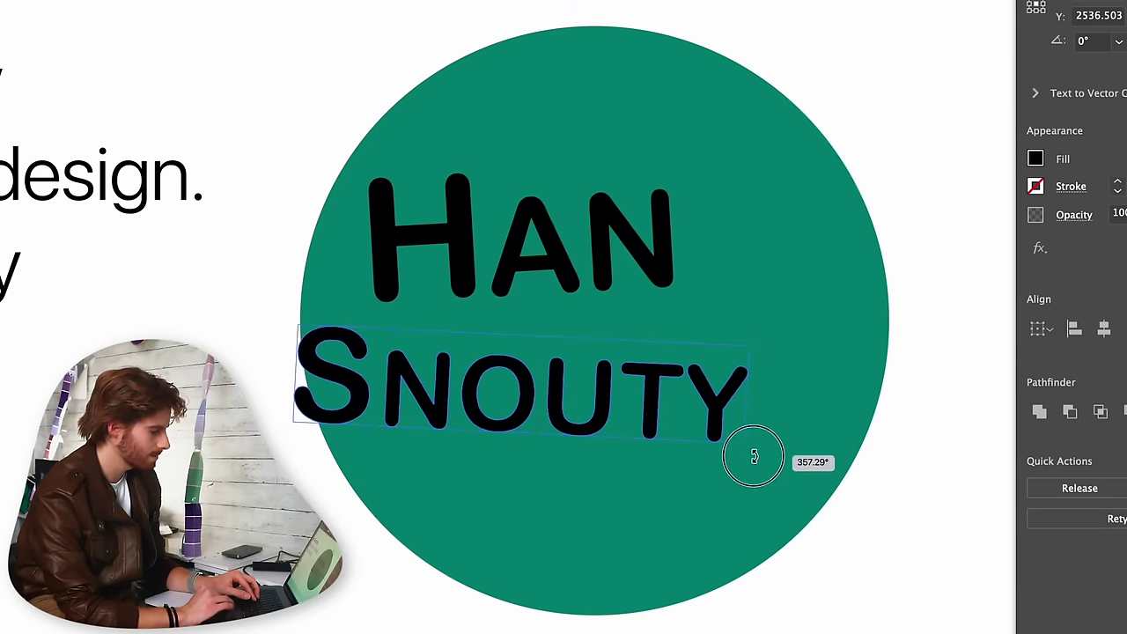
pyautogui.moveTo(749, 445)
pyautogui.mouseDown()
pyautogui.moveTo(894, 424)
pyautogui.moveTo(883, 416)
pyautogui.mouseUp()
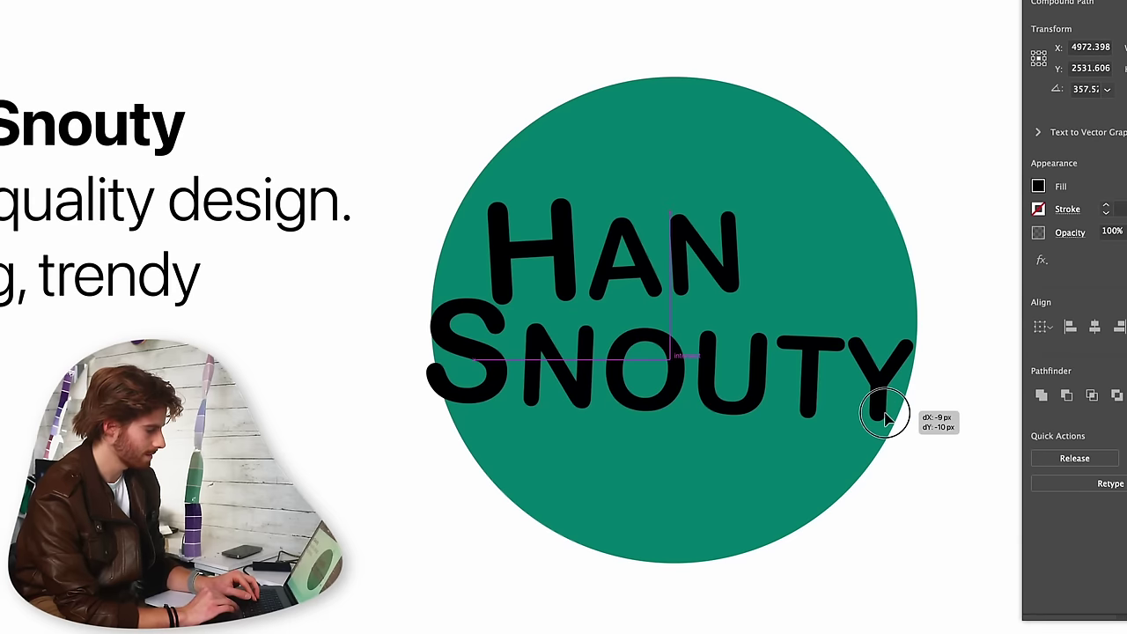
pyautogui.hotkey('ctrl', 'shift', 'a')
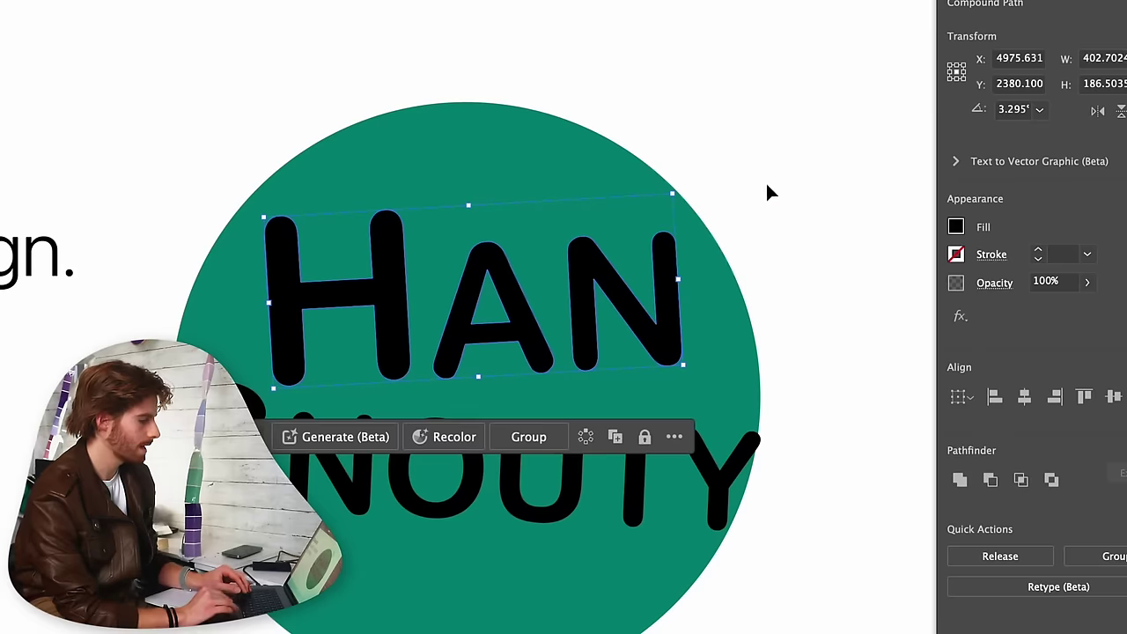
# Give the white lettering a thick outline coloured hex 0c5144, shifted toward navy blue.
pyautogui.click(766, 184)
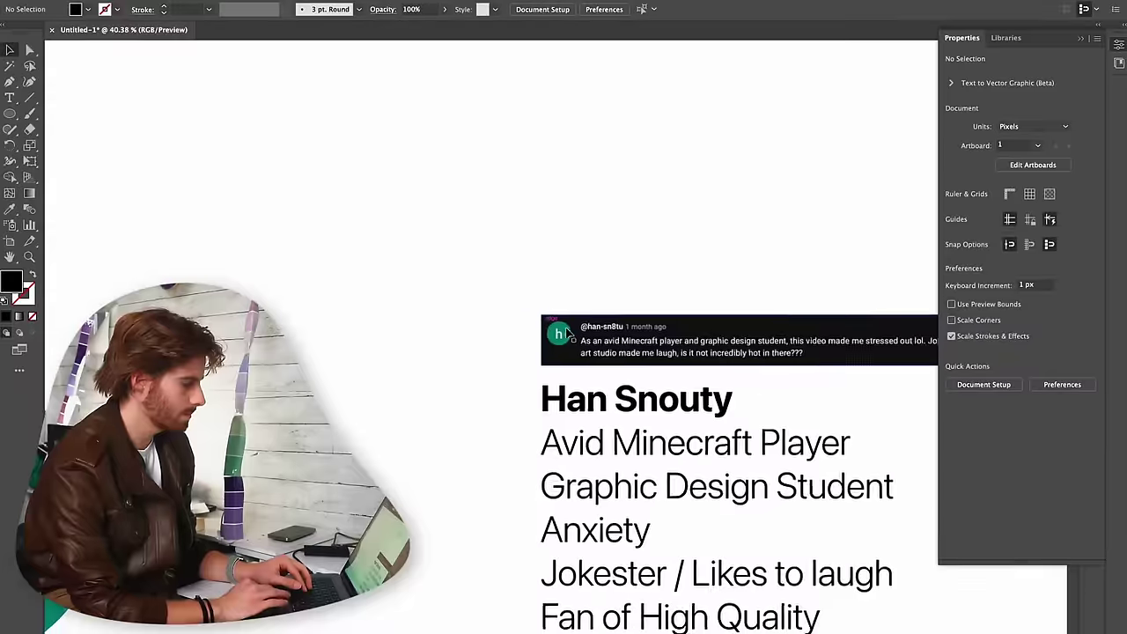
pyautogui.scroll(3, 568, 332)
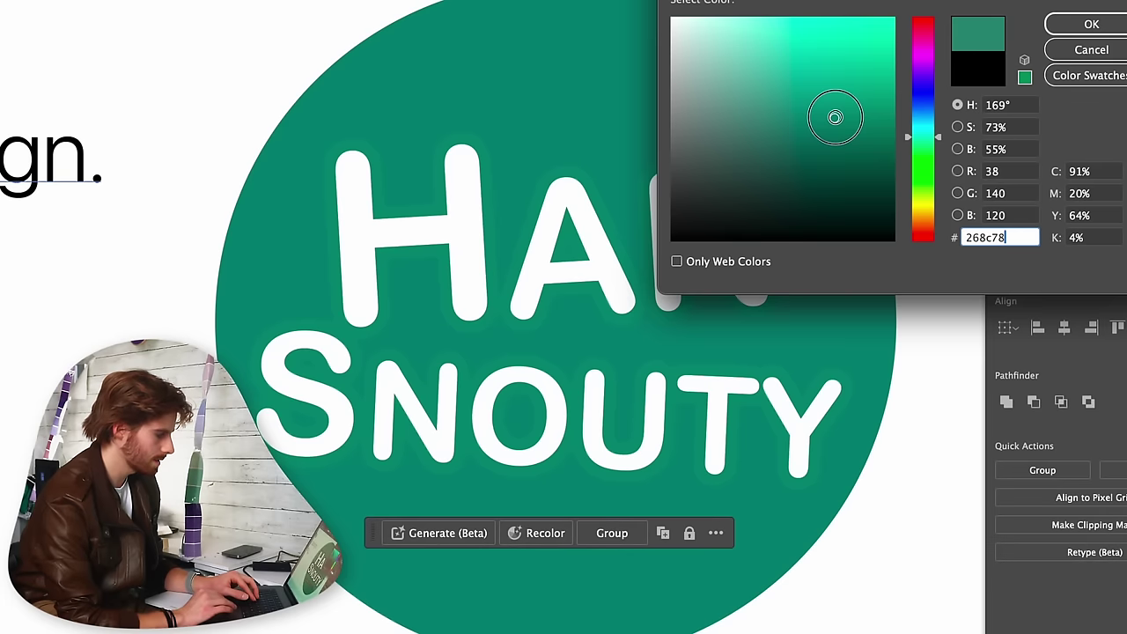
pyautogui.write('0c5144')
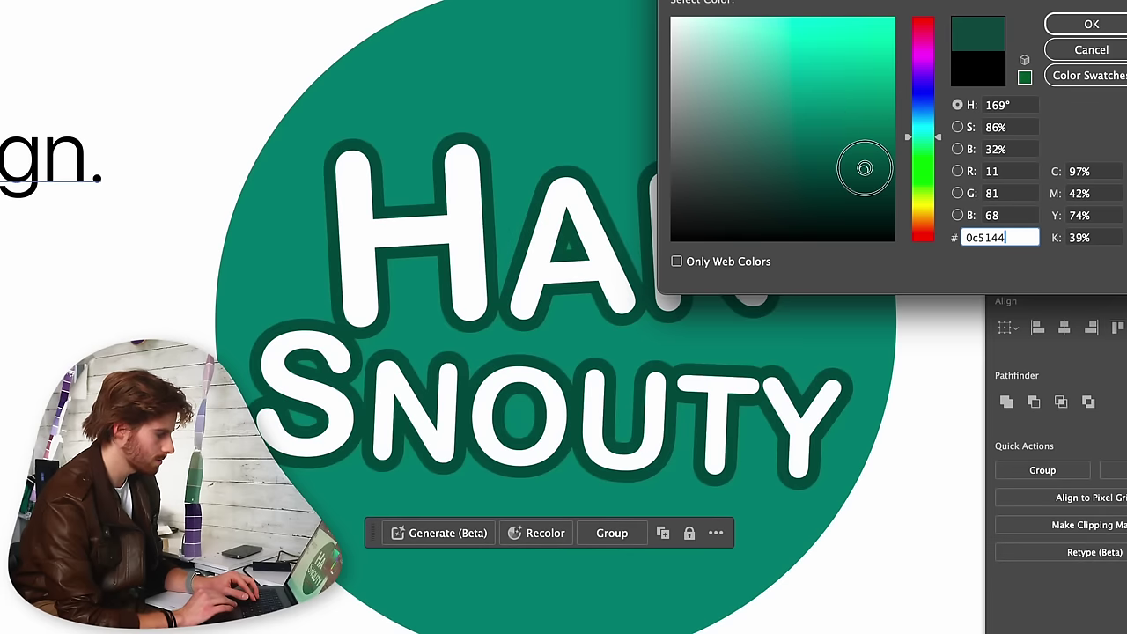
pyautogui.moveTo(921, 132); pyautogui.dragTo(920, 121)
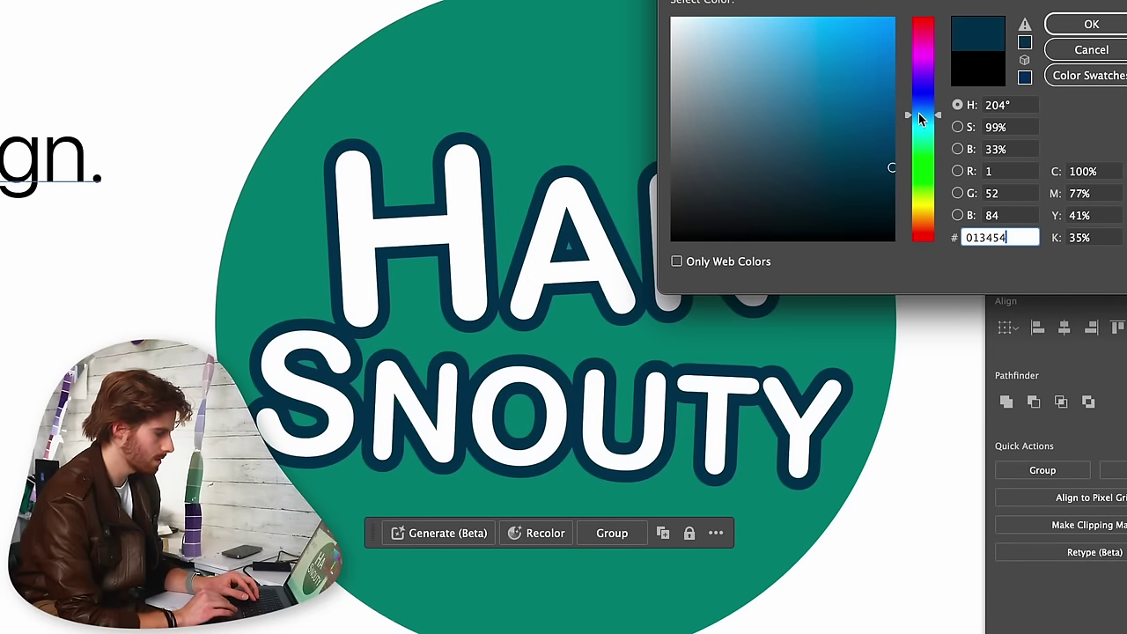
# Brighten the lettering outline to cyan and fill gaps between and inside letters with the Blob Brush.
pyautogui.click(863, 82)
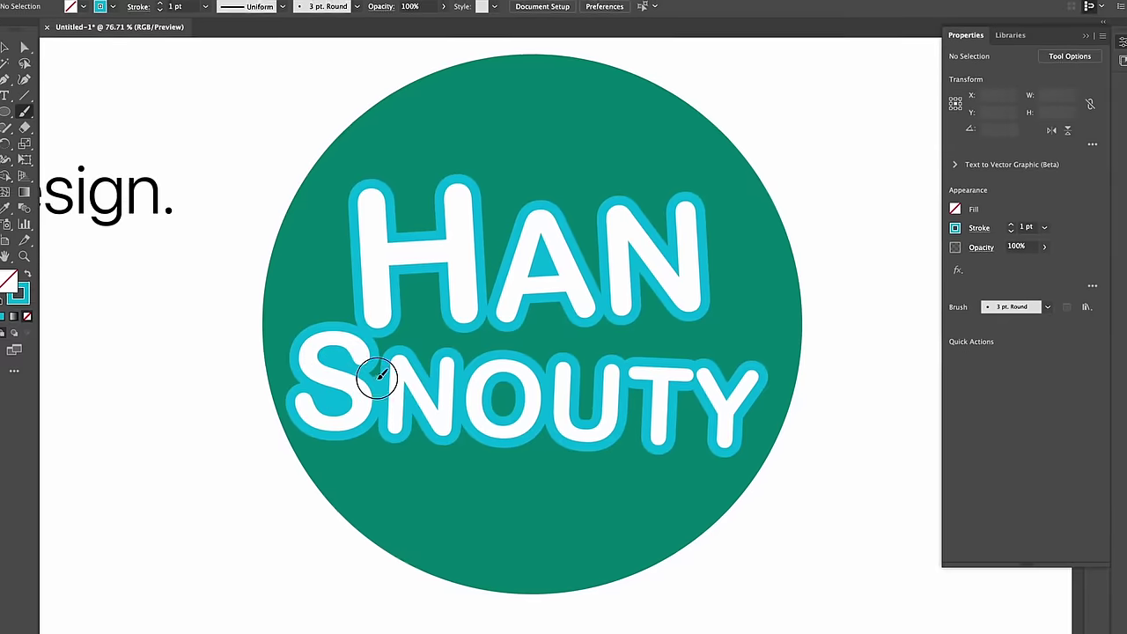
pyautogui.moveTo(526, 356)
pyautogui.mouseDown()
pyautogui.moveTo(587, 380)
pyautogui.moveTo(711, 319)
pyautogui.moveTo(559, 304)
pyautogui.moveTo(403, 327)
pyautogui.moveTo(713, 346)
pyautogui.moveTo(745, 320)
pyautogui.moveTo(745, 184)
pyautogui.moveTo(659, 153)
pyautogui.moveTo(622, 187)
pyautogui.mouseUp()
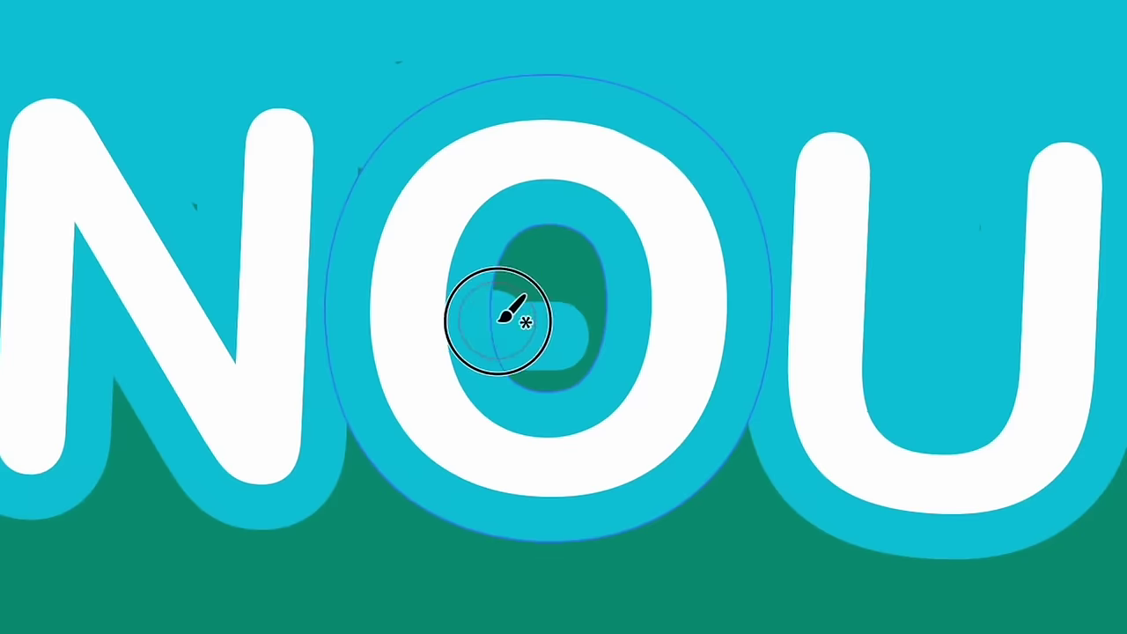
pyautogui.moveTo(493, 320)
pyautogui.mouseDown()
pyautogui.moveTo(589, 335)
pyautogui.moveTo(546, 428)
pyautogui.moveTo(627, 221)
pyautogui.mouseUp()
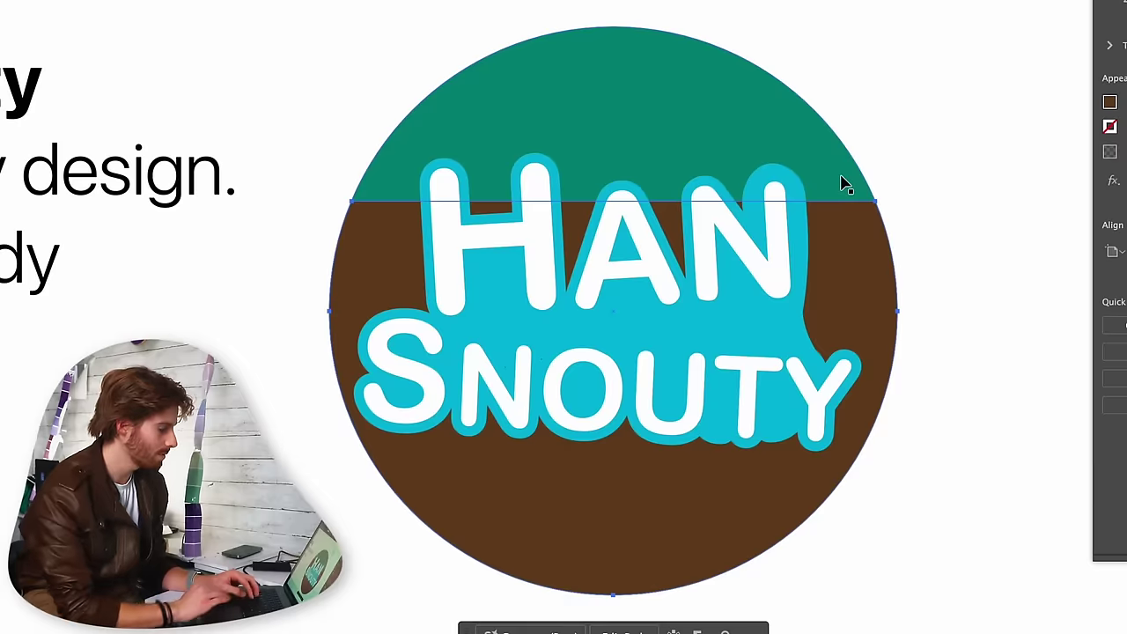
pyautogui.scroll(3, 723, 195)
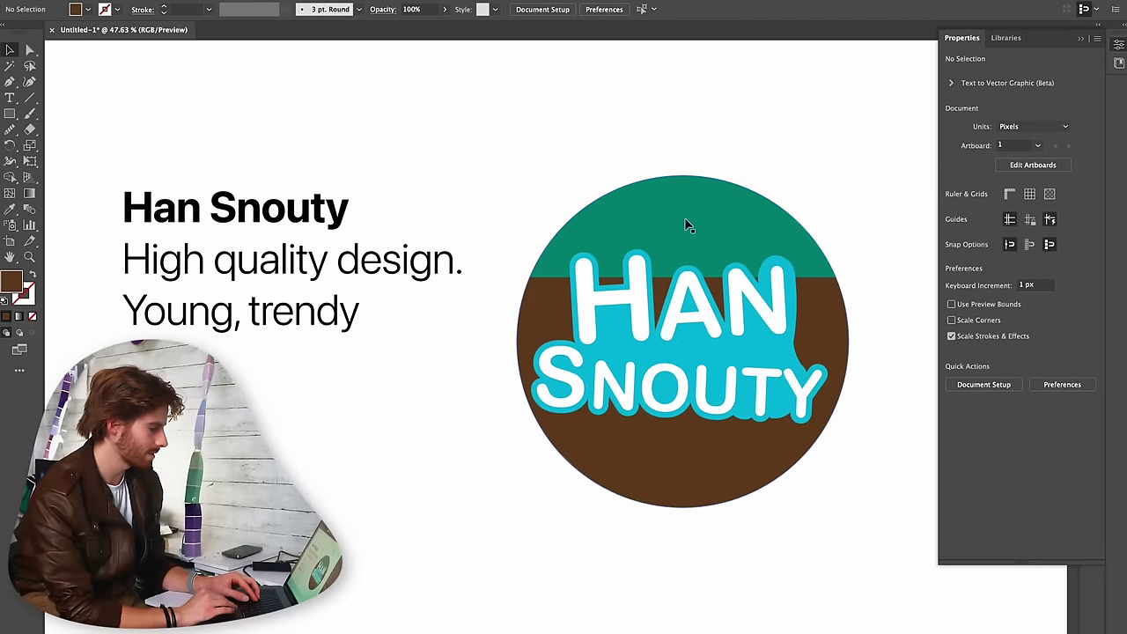
pyautogui.click(734, 253)
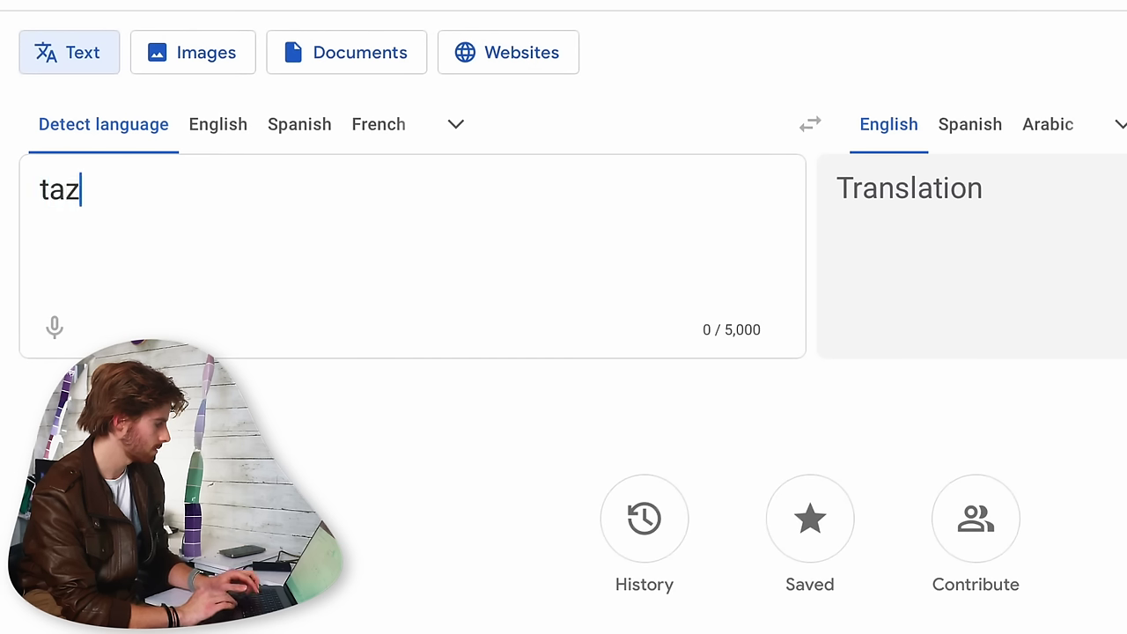
# Submit 'taz' in Google Translate so its language is detected as German.
pyautogui.press('Return')
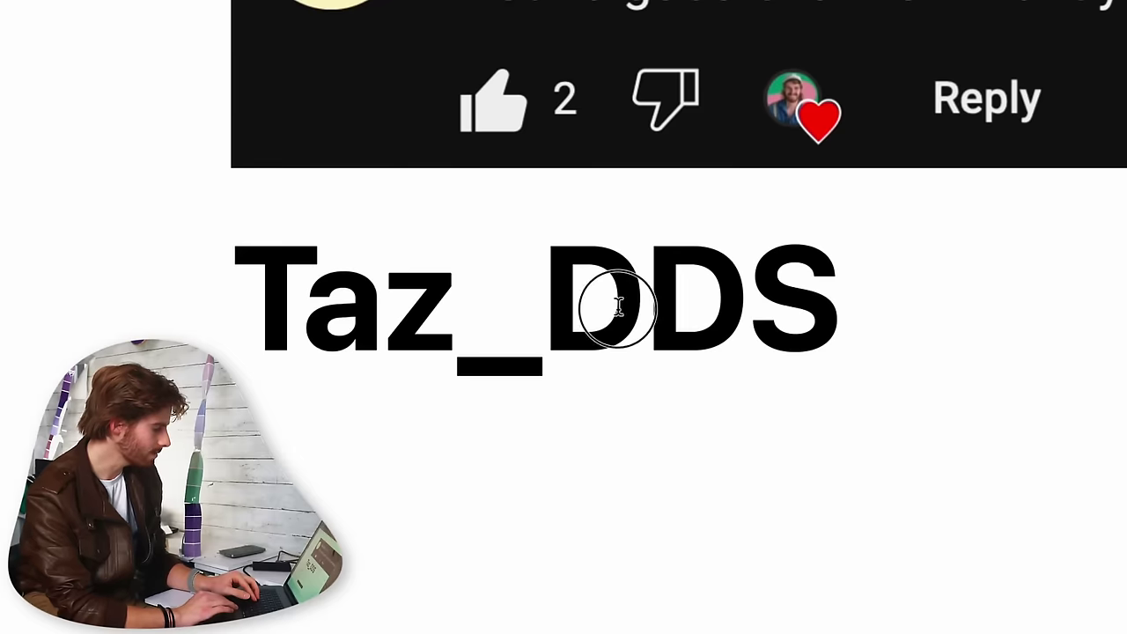
pyautogui.doubleClick(619, 306)
pyautogui.press('Left')
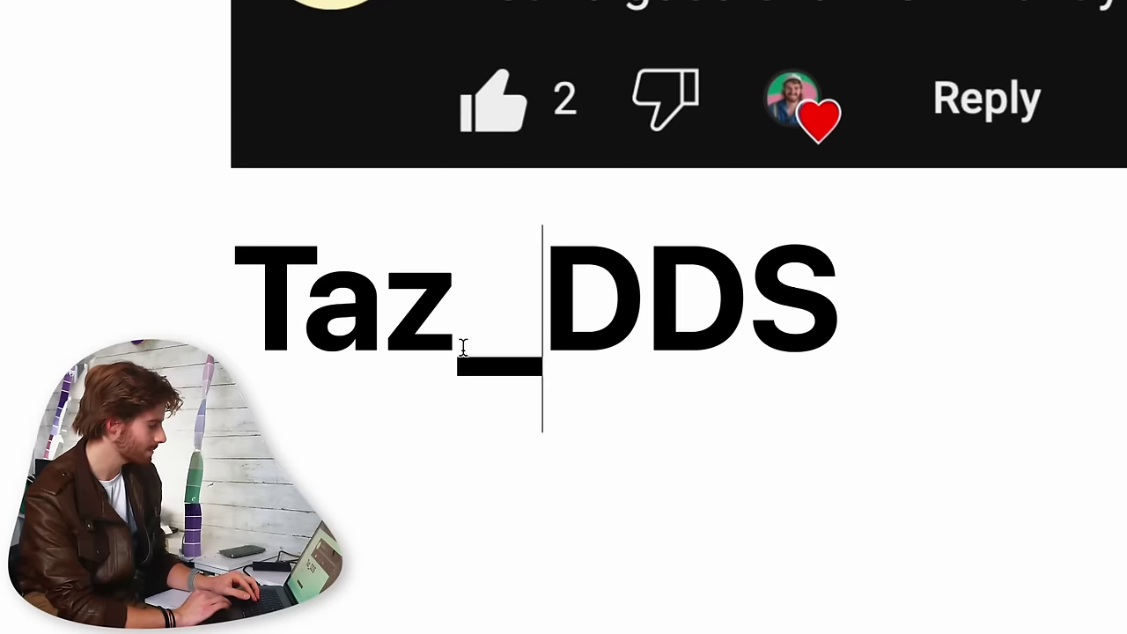
pyautogui.moveTo(459, 344); pyautogui.dragTo(894, 361)
pyautogui.press('BackSpace')
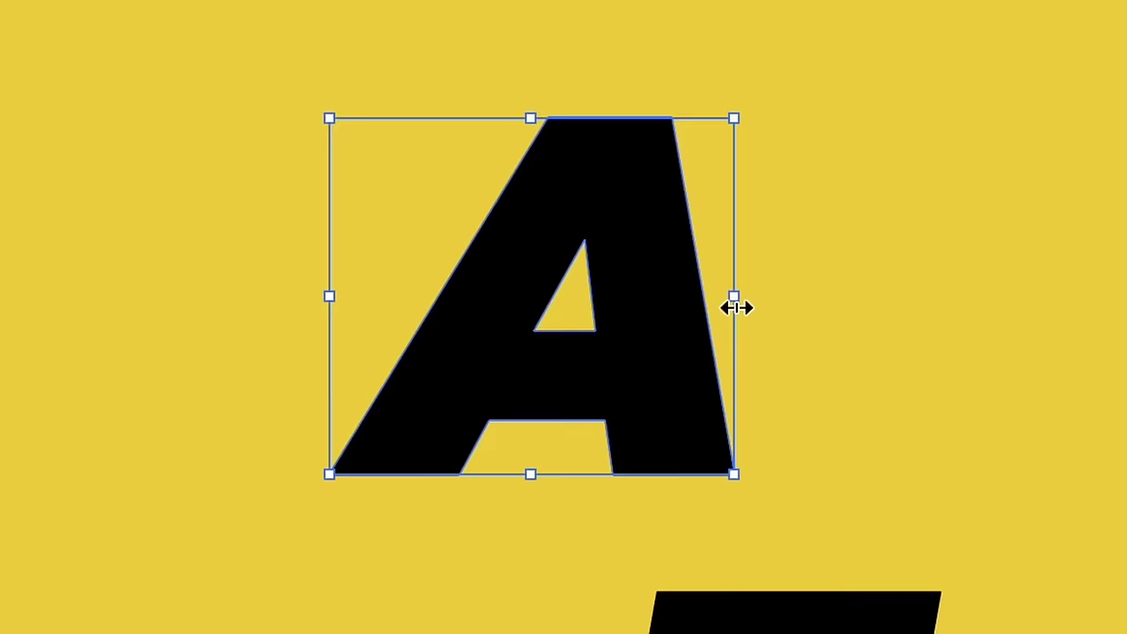
# Stretch the A and Z letters wider and move the German flag beside the badge.
pyautogui.moveTo(735, 308); pyautogui.dragTo(1097, 342)
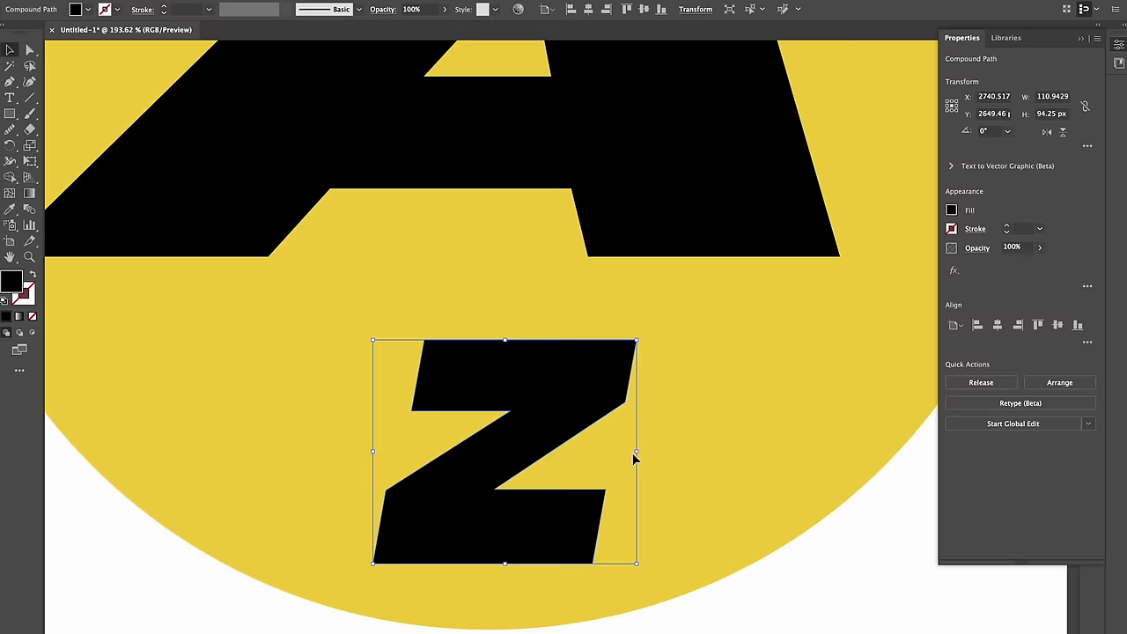
pyautogui.moveTo(634, 455); pyautogui.dragTo(811, 455)
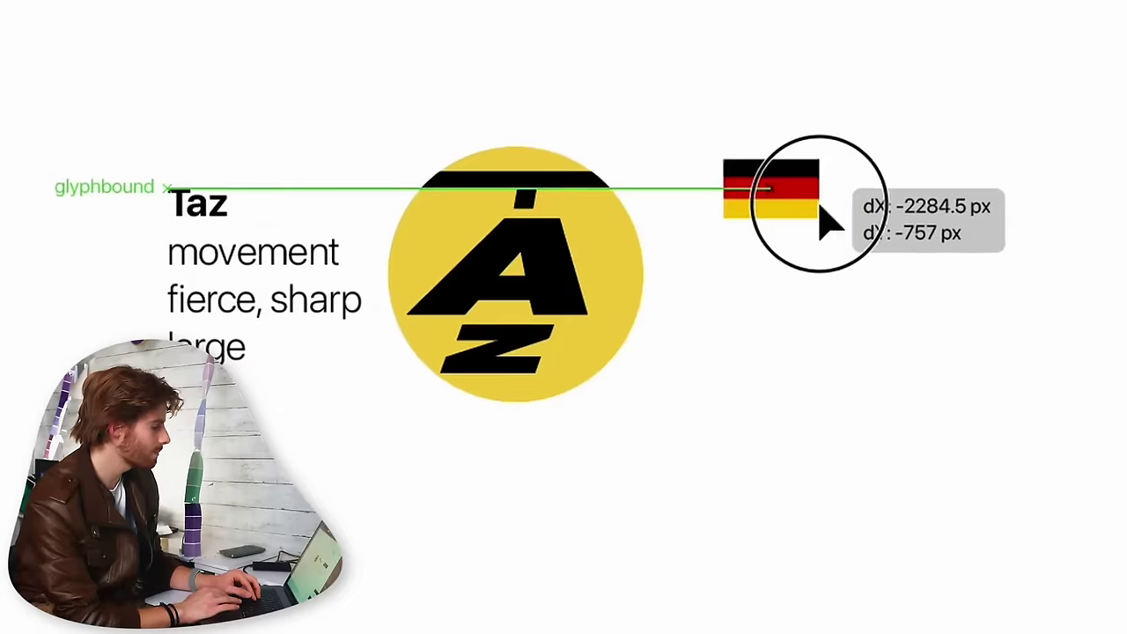
pyautogui.moveTo(541, 202)
pyautogui.mouseDown()
pyautogui.moveTo(781, 246)
pyautogui.moveTo(577, 251)
pyautogui.mouseUp()
# Place the German flag beside the badge and give the letter A the flag's red with the Eyedropper.
pyautogui.click(569, 33)
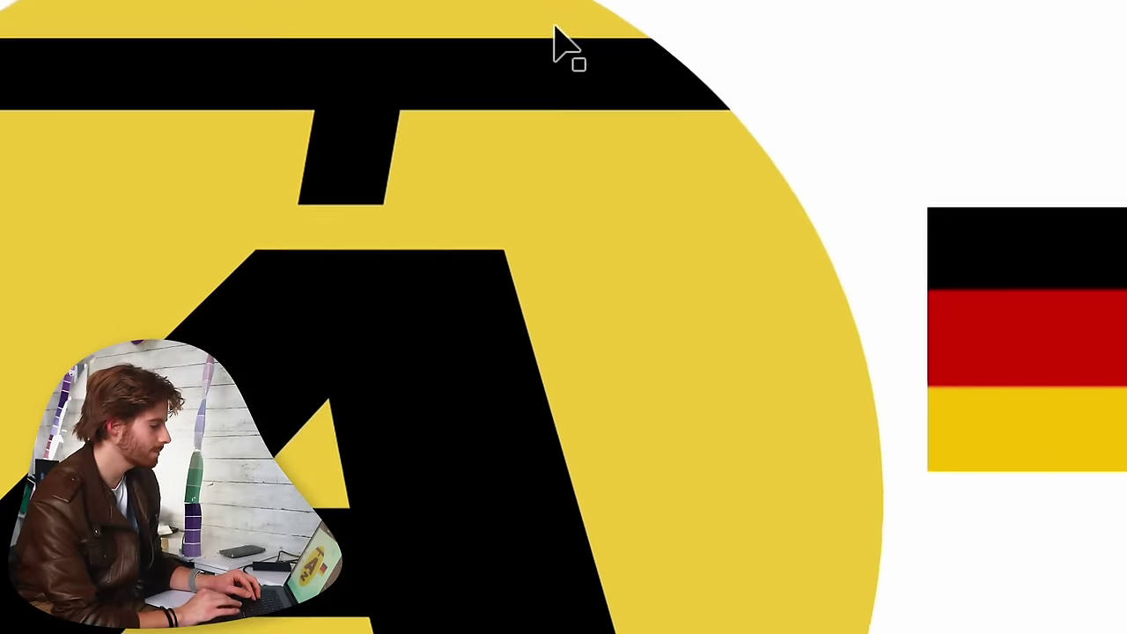
pyautogui.press('i')
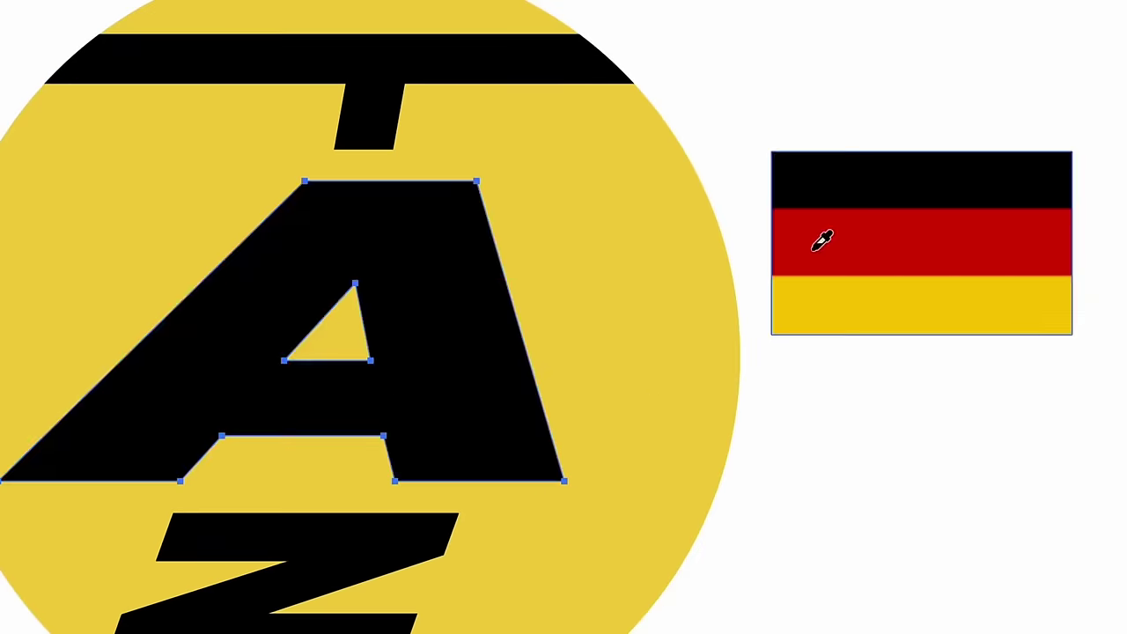
pyautogui.click(801, 123)
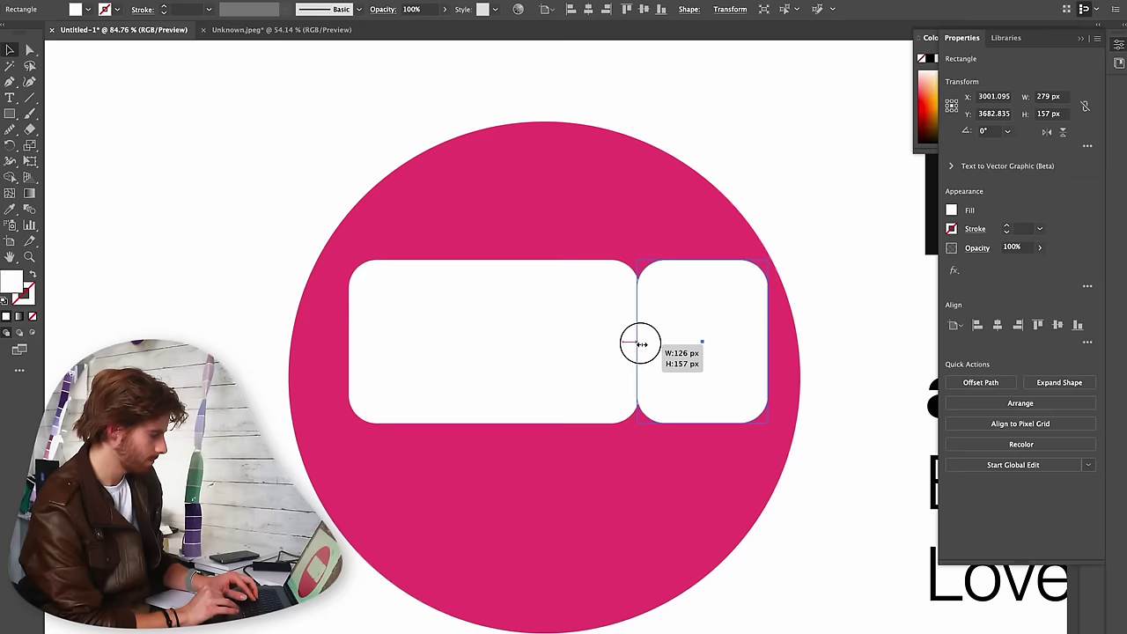
# Shift the rounded rectangles left and add two white circle wheels under the truck body.
pyautogui.moveTo(740, 419); pyautogui.dragTo(683, 386)
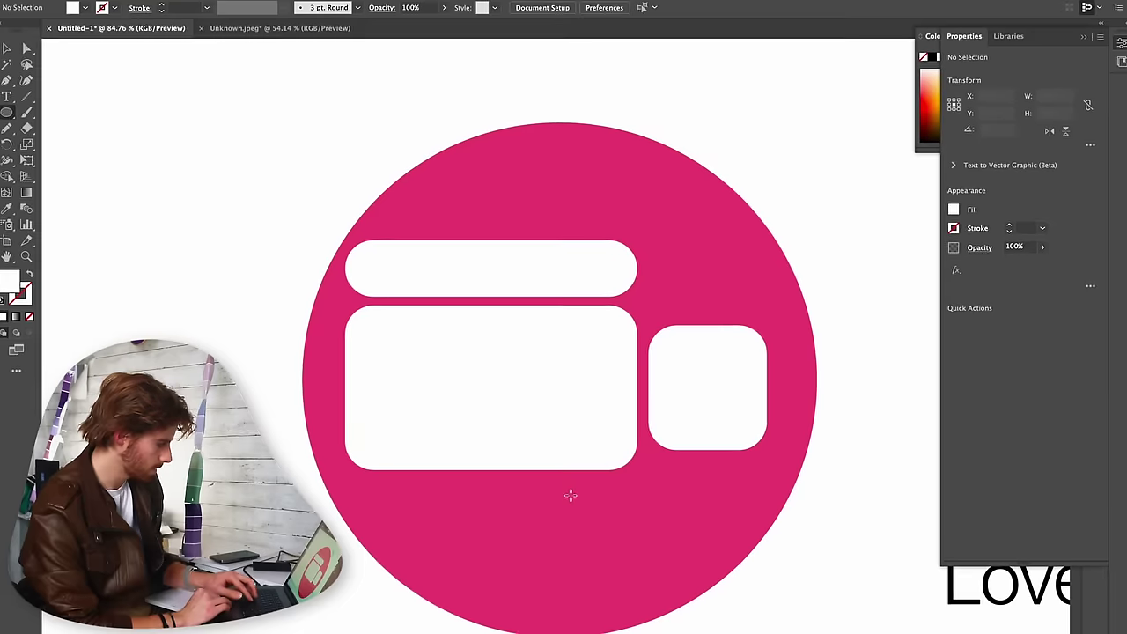
pyautogui.press('l')
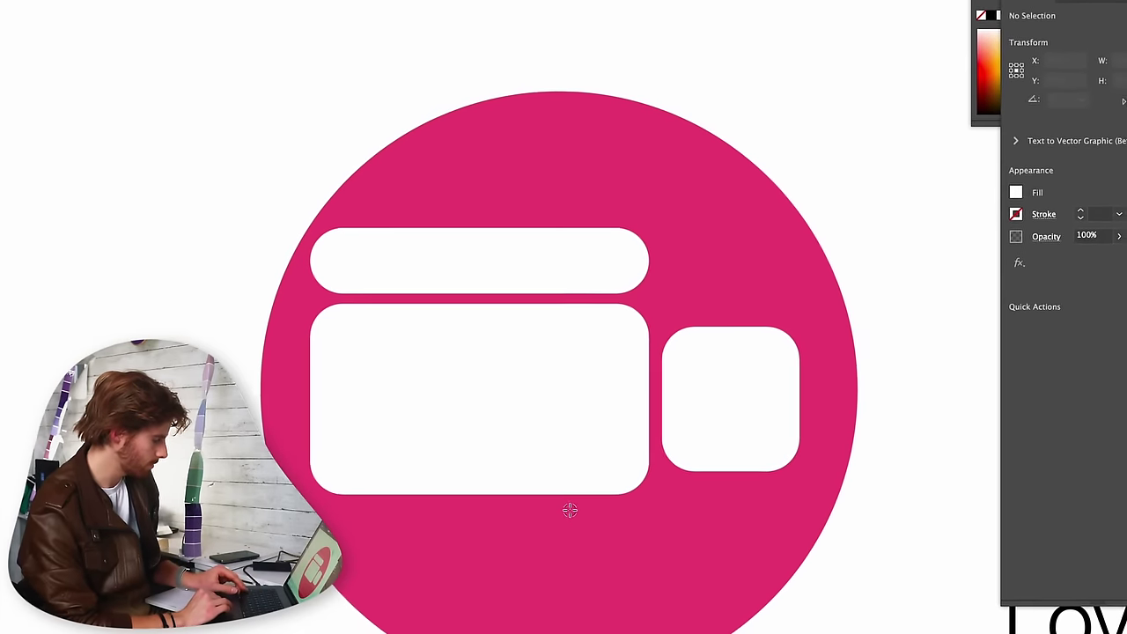
pyautogui.moveTo(558, 504); pyautogui.dragTo(582, 472)
pyautogui.moveTo(876, 315); pyautogui.dragTo(456, 304)
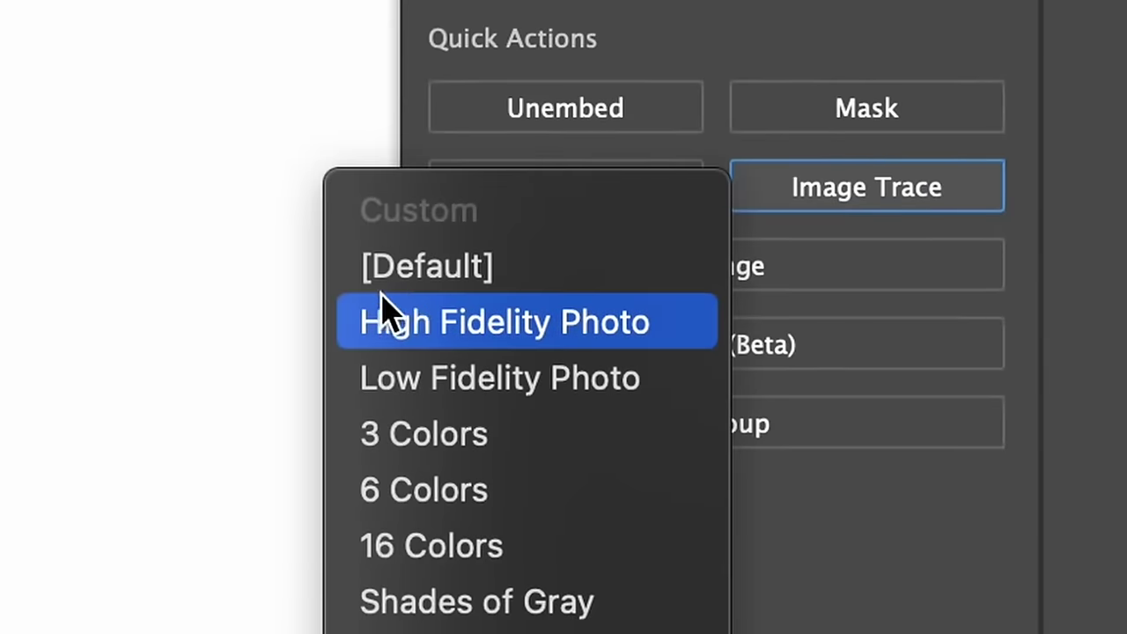
# Image Trace the heart, place it above the truck body, and duplicate it to the right.
pyautogui.click(450, 280)
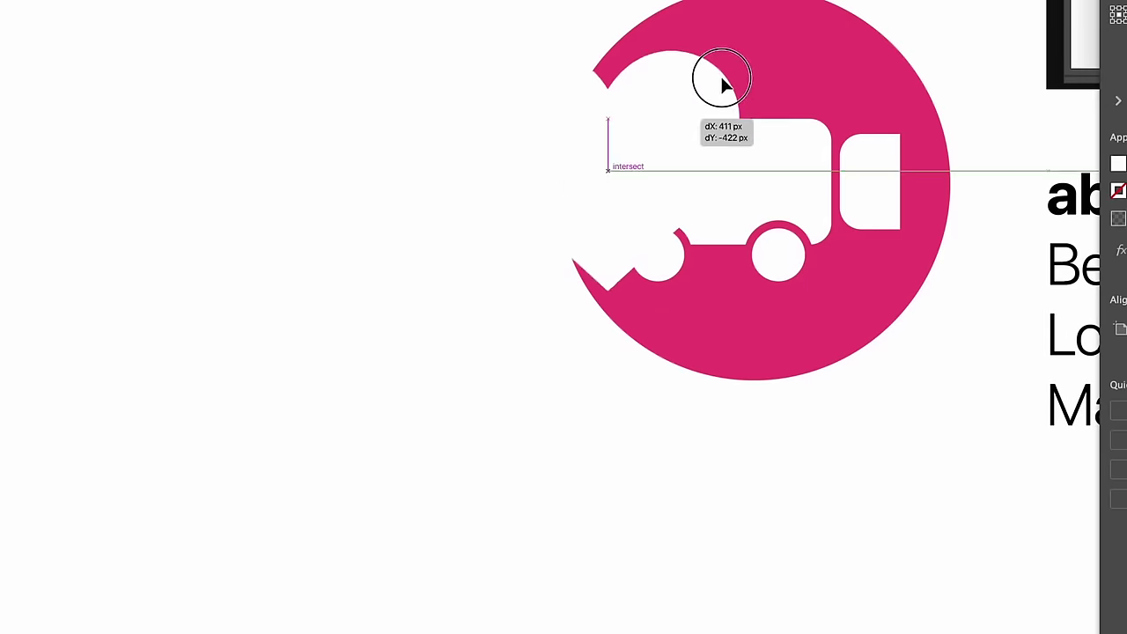
pyautogui.moveTo(617, 148); pyautogui.dragTo(669, 88)
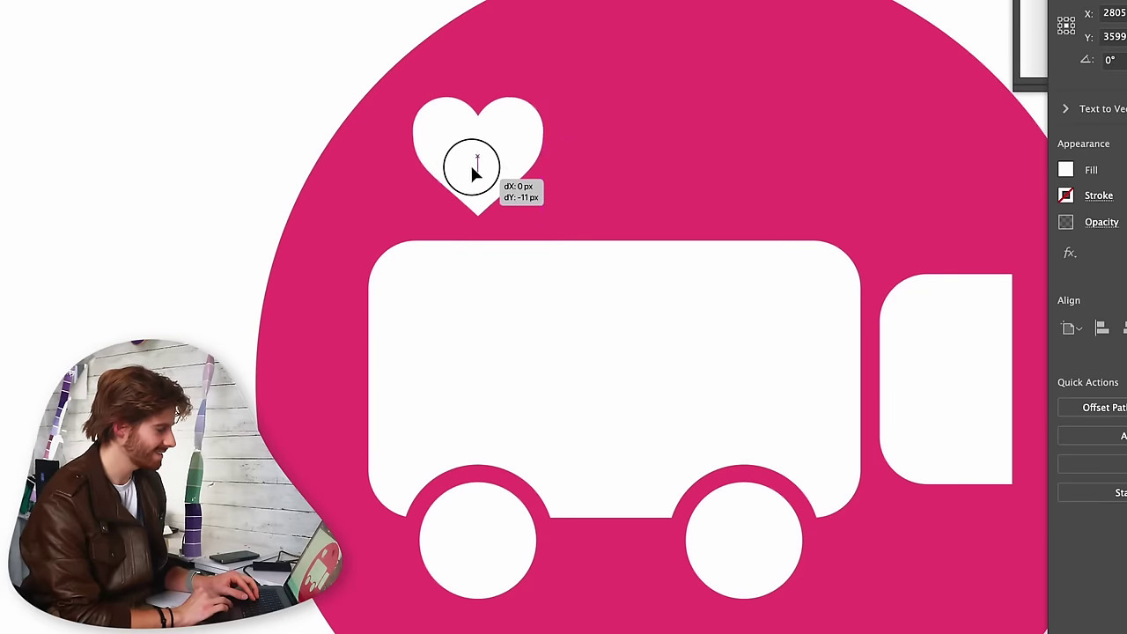
pyautogui.moveTo(472, 169); pyautogui.dragTo(476, 182)
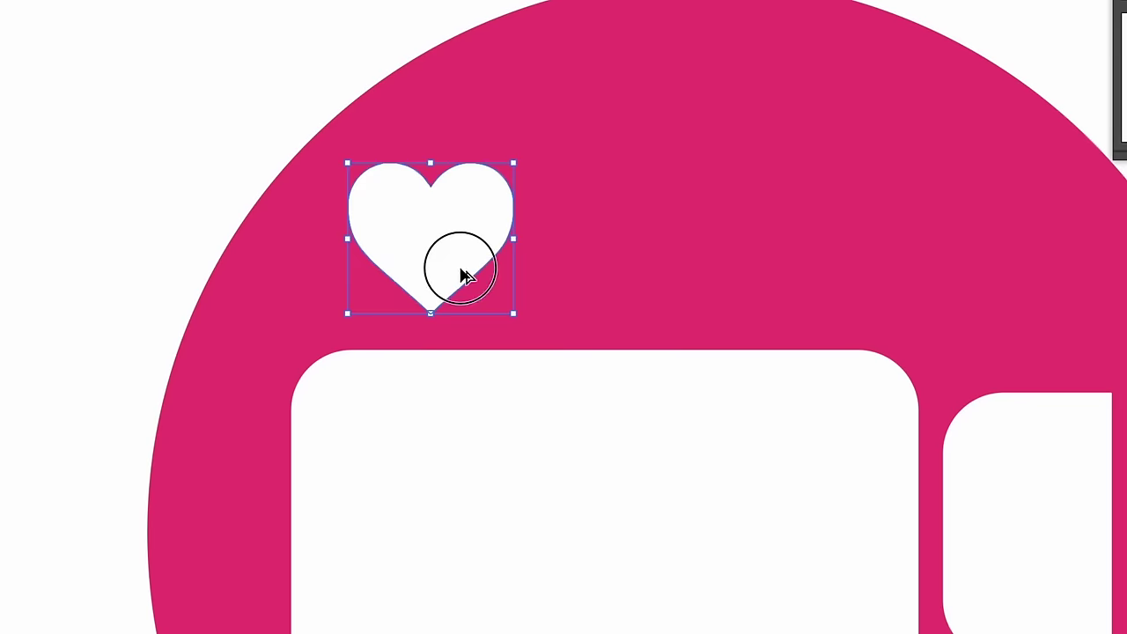
pyautogui.moveTo(432, 263); pyautogui.dragTo(728, 263)
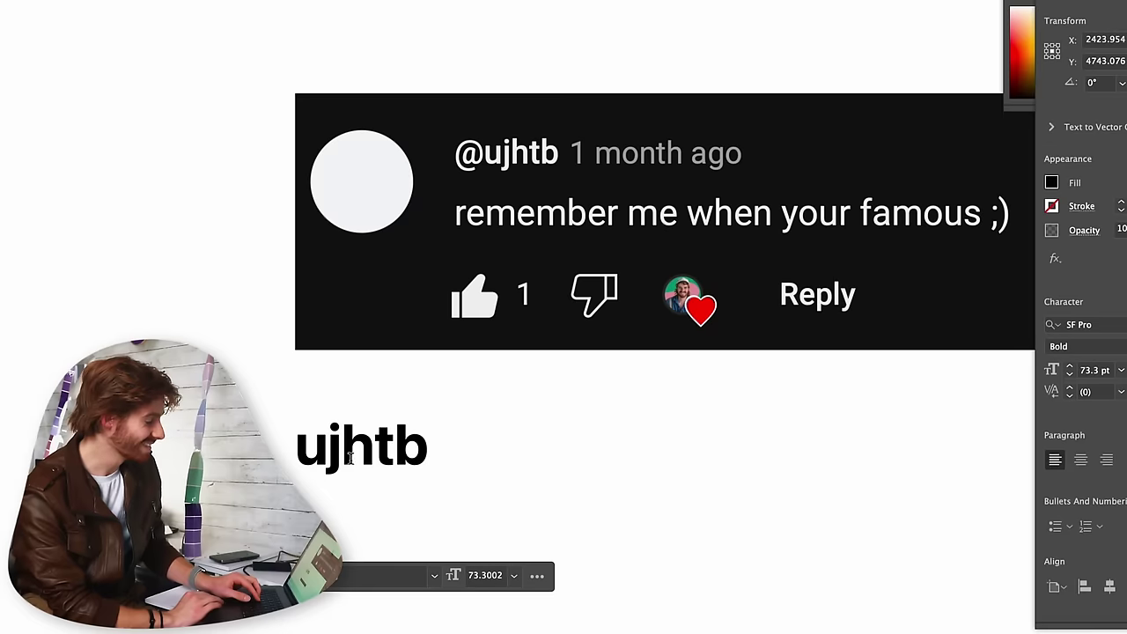
# Type the next commenter's handle and shrink a keyhole copy to a tiny size.
pyautogui.write('Russ')
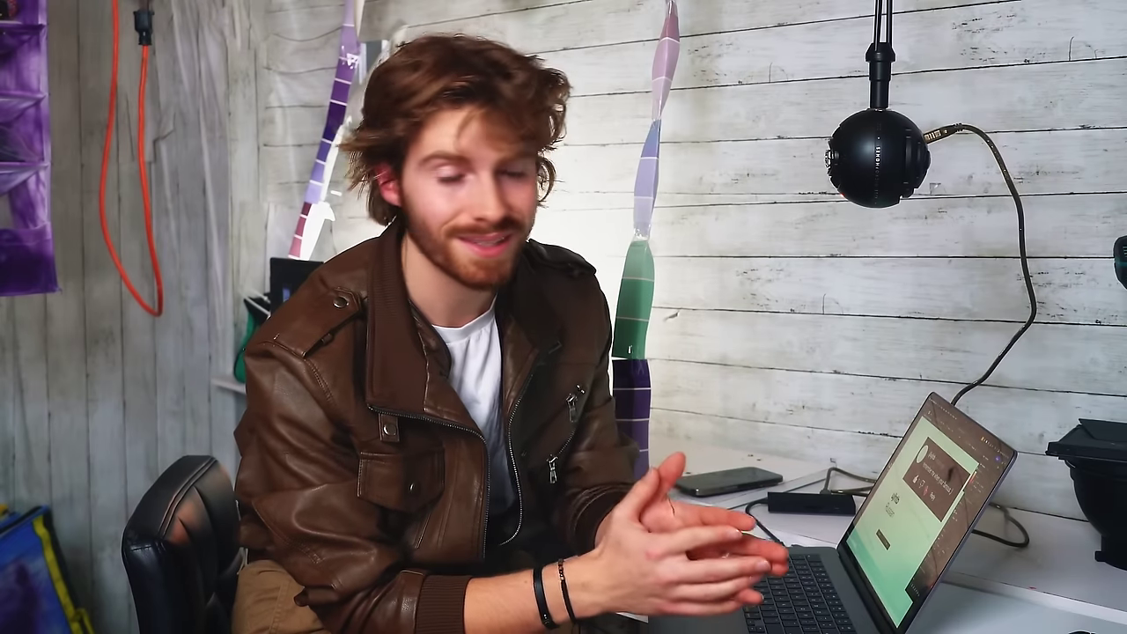
pyautogui.write('M')
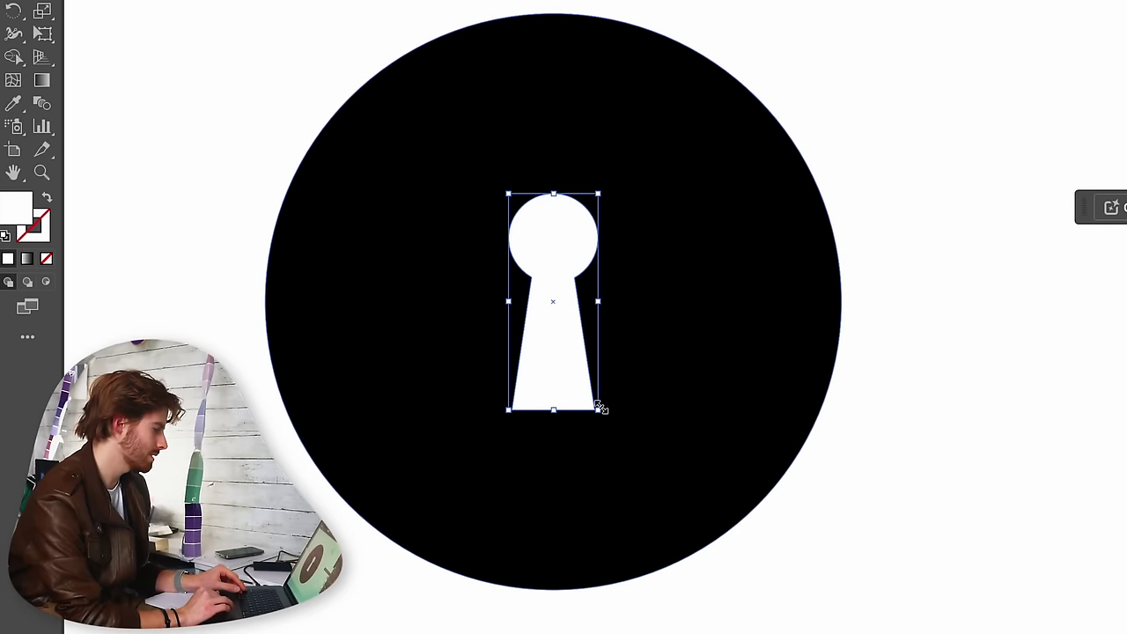
pyautogui.moveTo(598, 412); pyautogui.dragTo(831, 528)
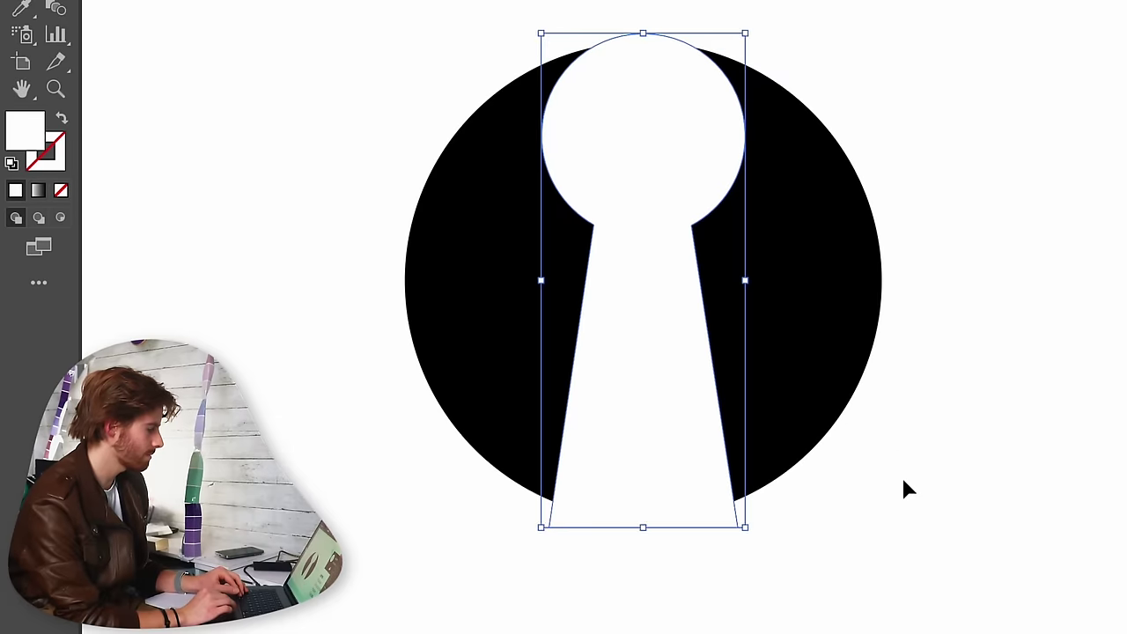
pyautogui.click(903, 480)
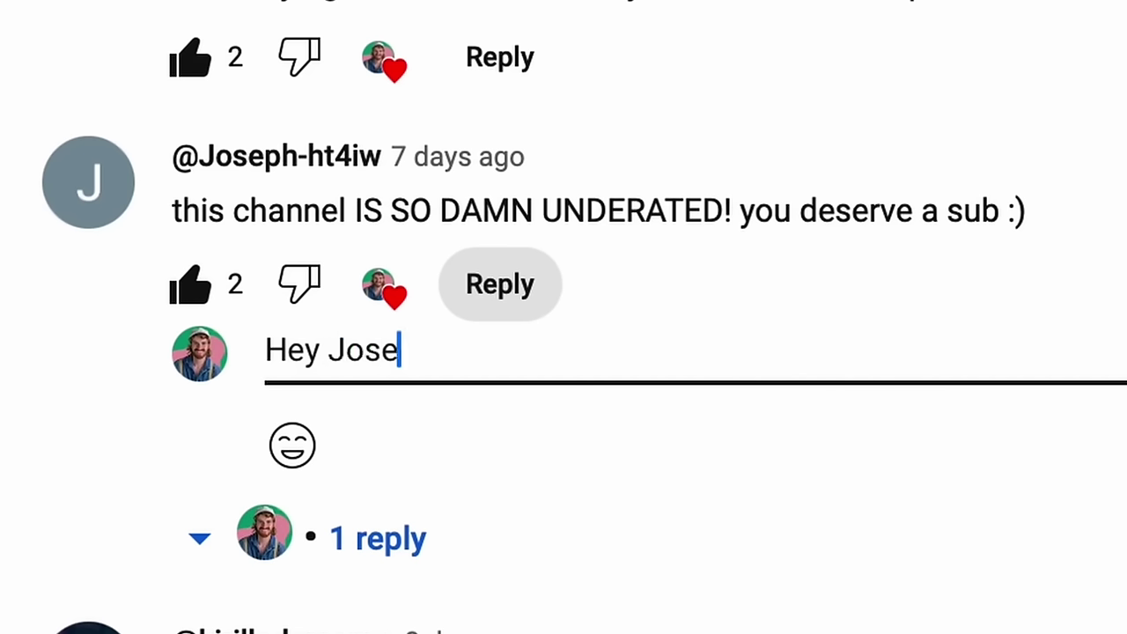
# Type a reply saying a new video is coming and to see them in the comments again.
pyautogui.write('ph! I')
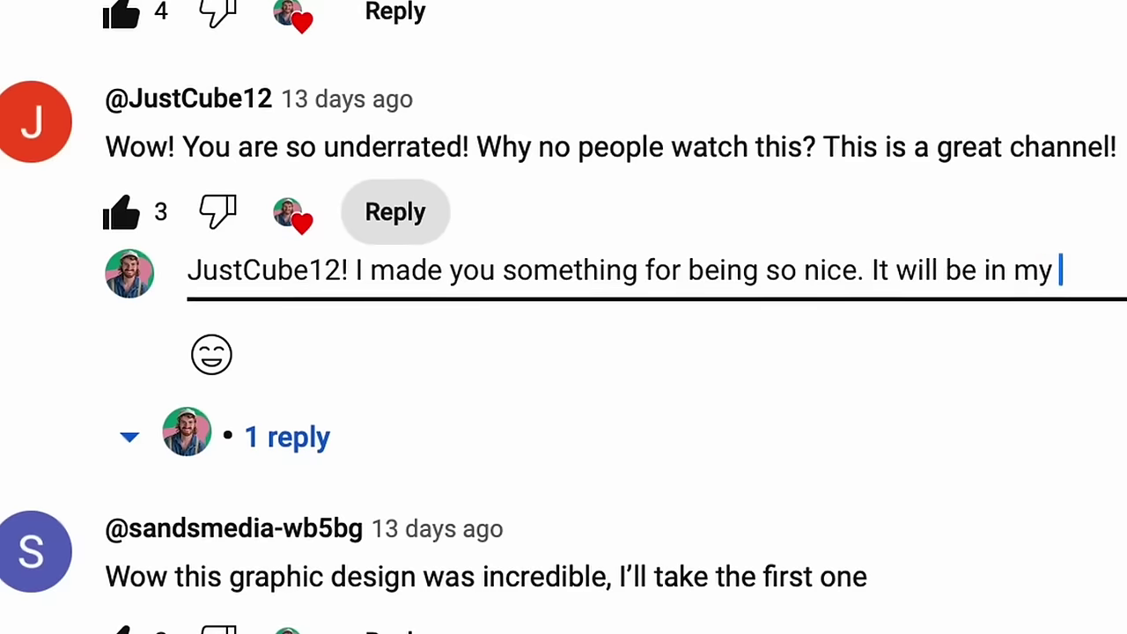
pyautogui.write('new vi')
pyautogui.write('o coming out on')
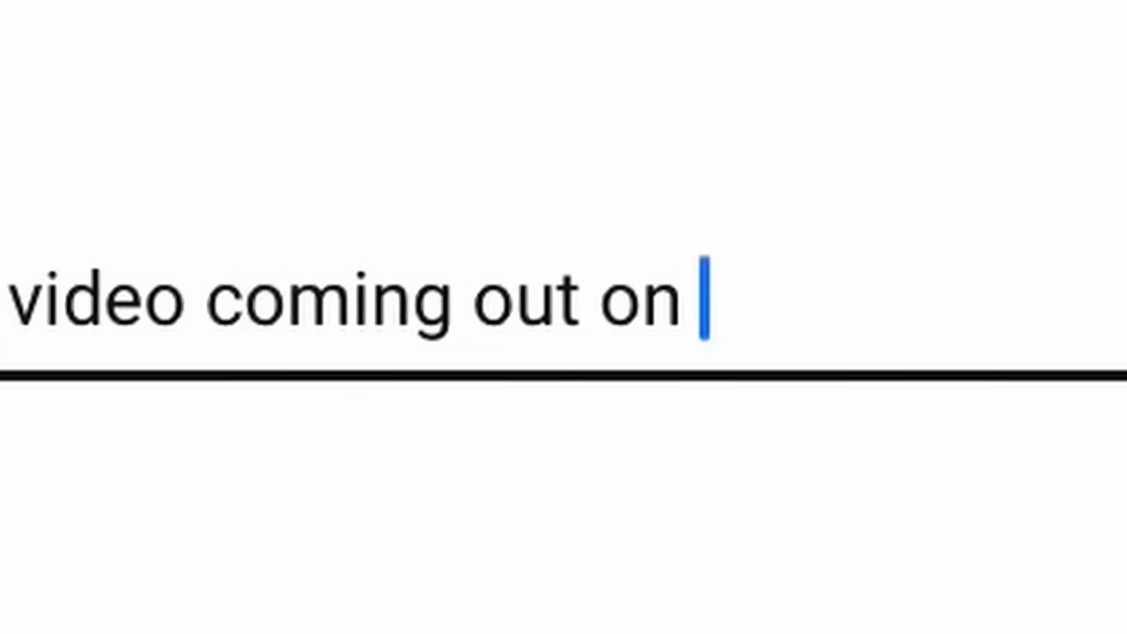
pyautogui.write('o see you in the comment section again')
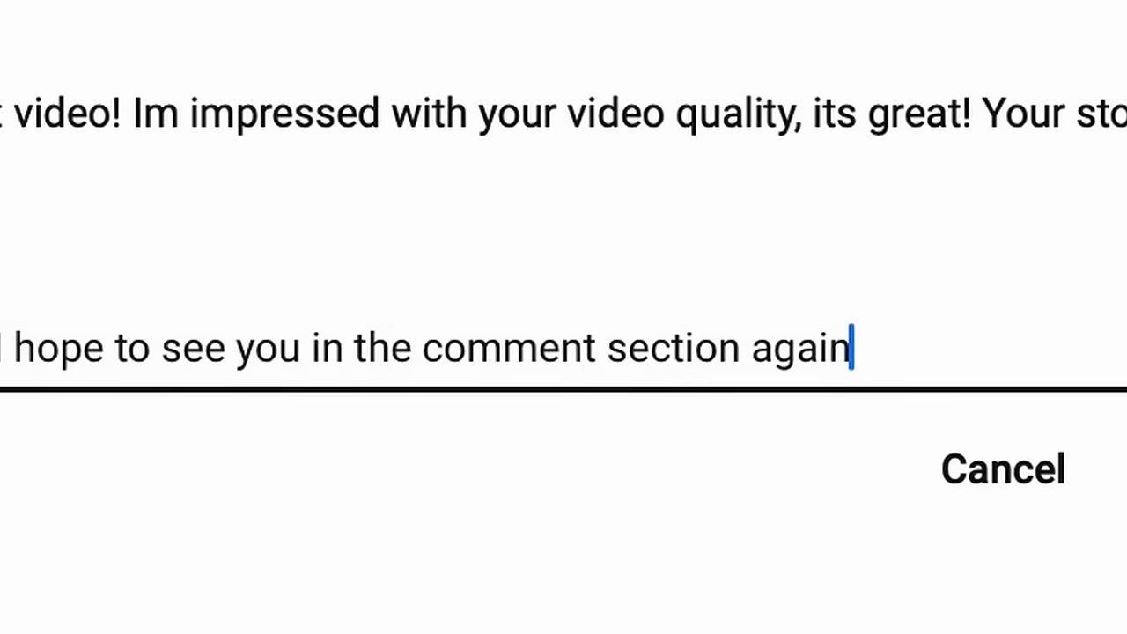